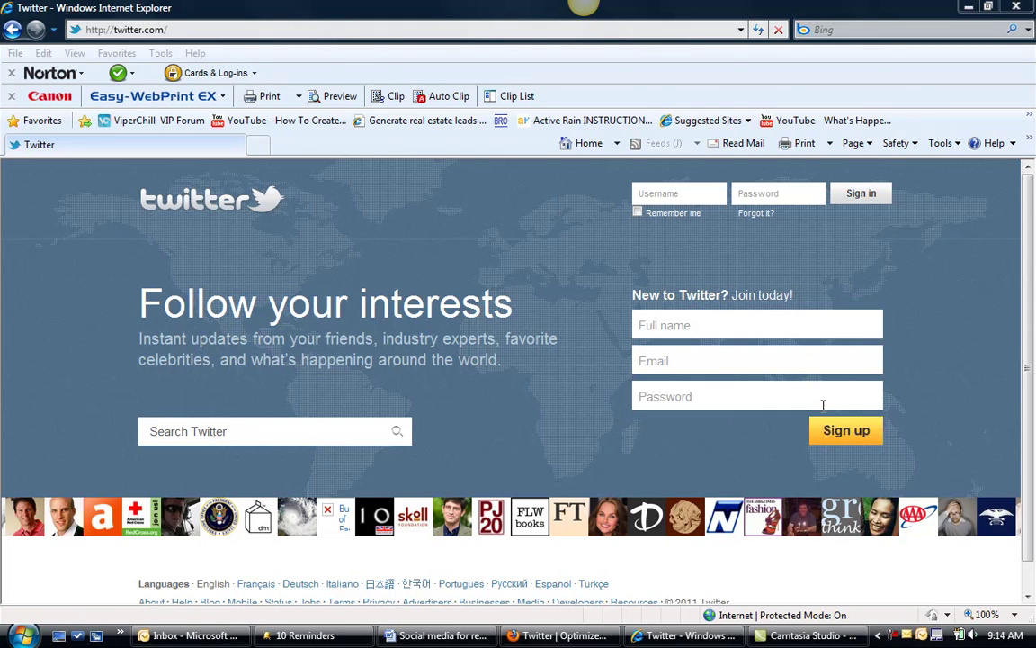
# Enter the person's full name in the sign-up form, correcting typos.
pyautogui.click(729, 325)
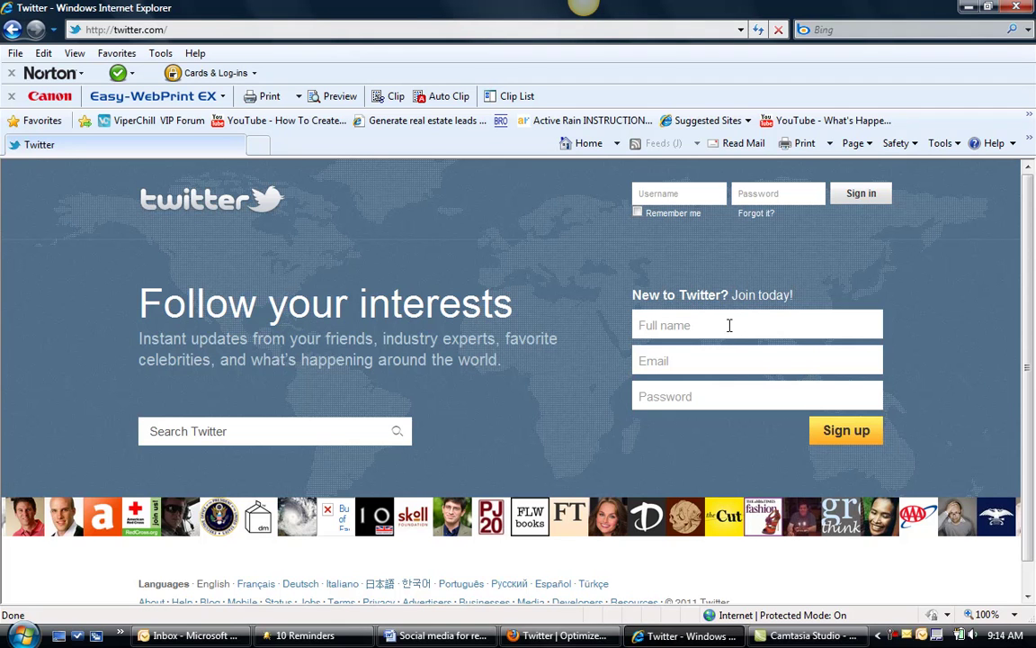
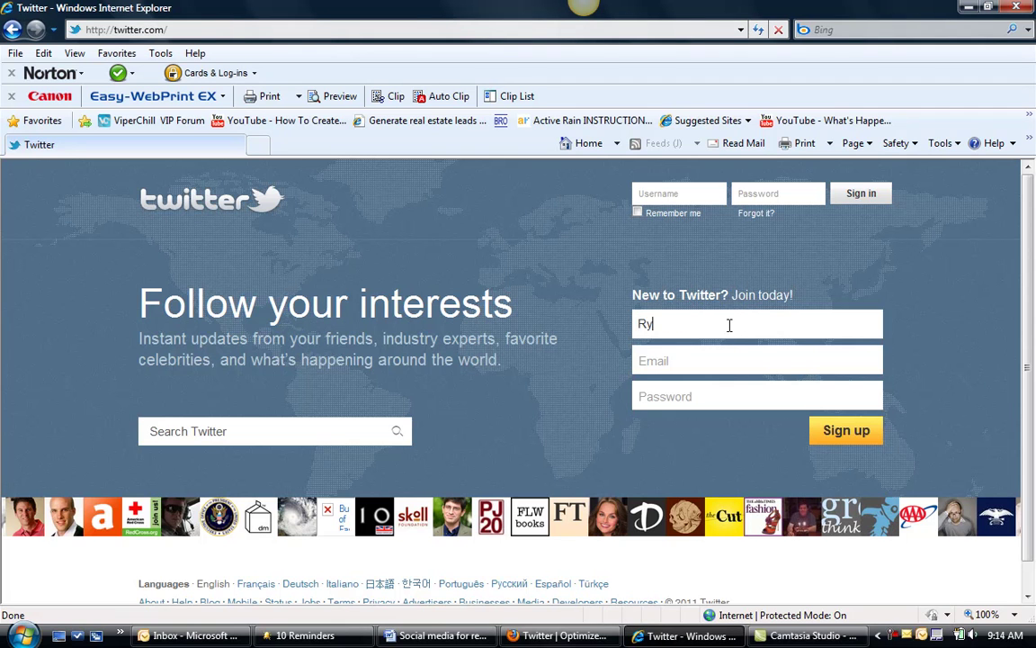
pyautogui.press('BackSpace')
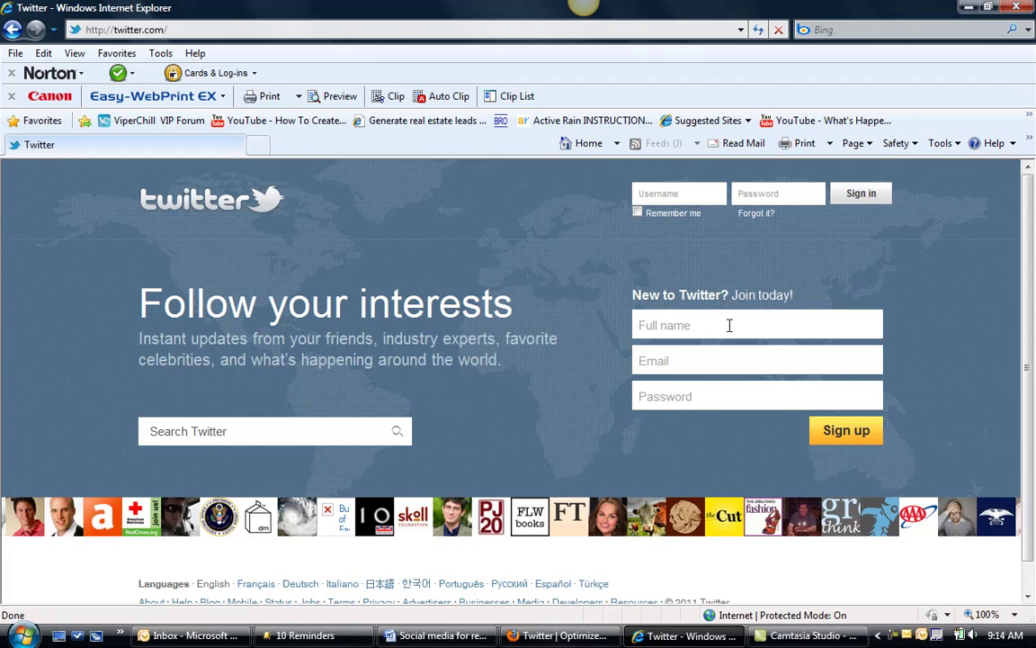
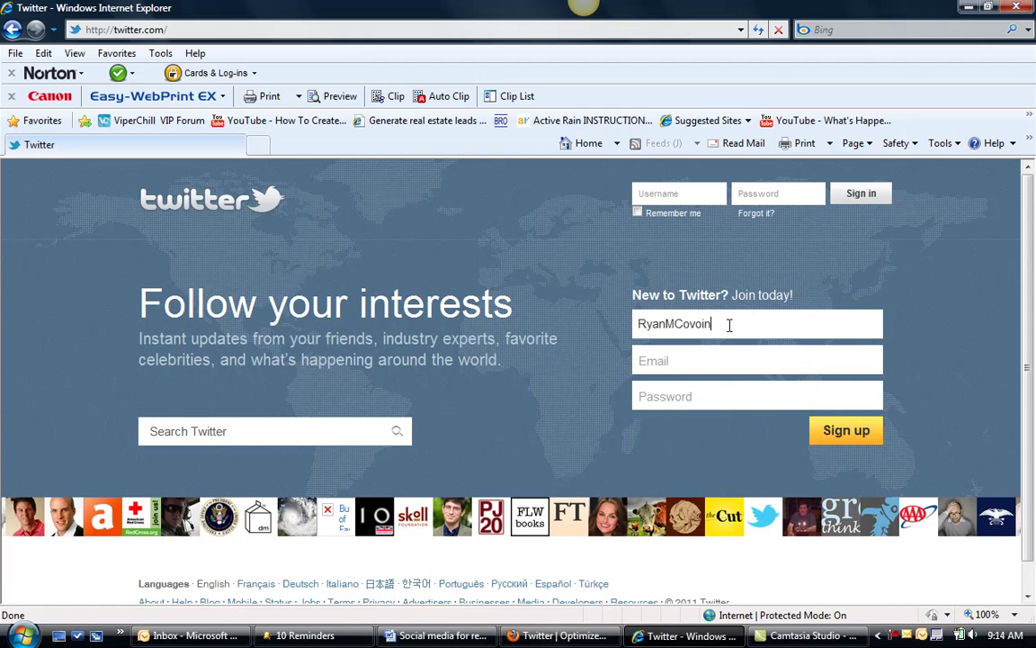
pyautogui.press('BackSpace')
pyautogui.press('BackSpace')
pyautogui.press('BackSpace')
# Fill in the e-mail address and a password.
pyautogui.press('Tab')
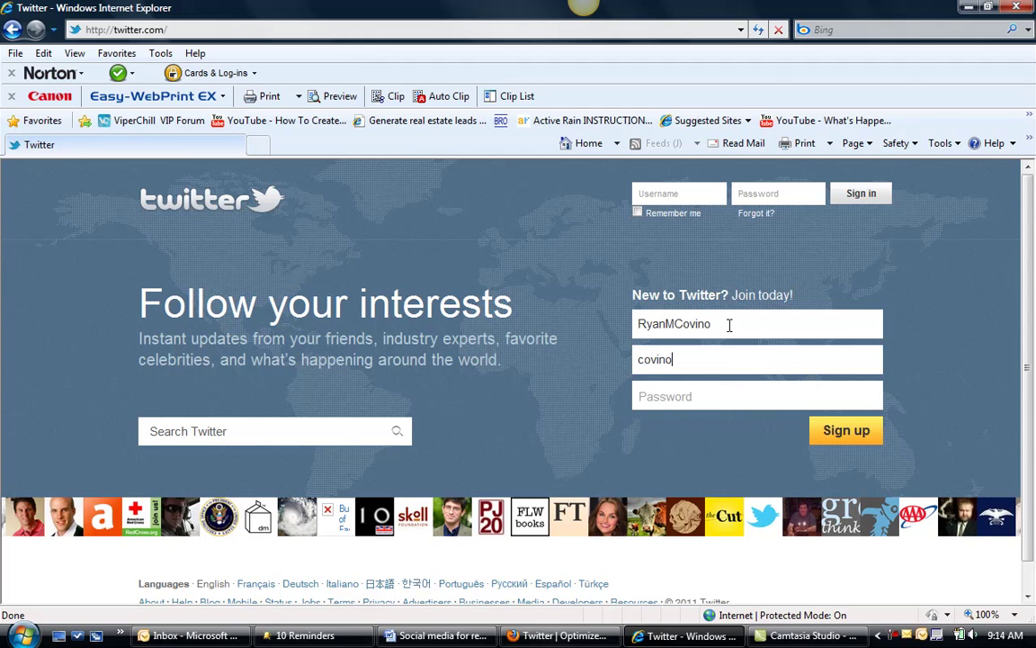
pyautogui.press('Tab')
pyautogui.write('•••••')
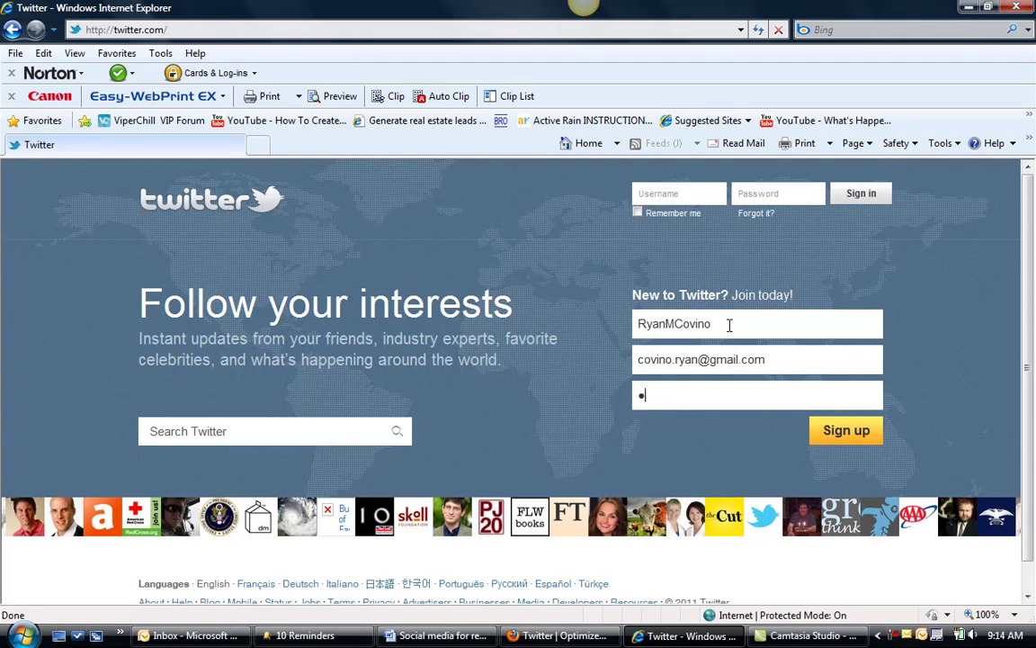
pyautogui.write('••')
# Create the account with a different e-mail address and follow Twitter's confirmation link.
pyautogui.click(862, 431)
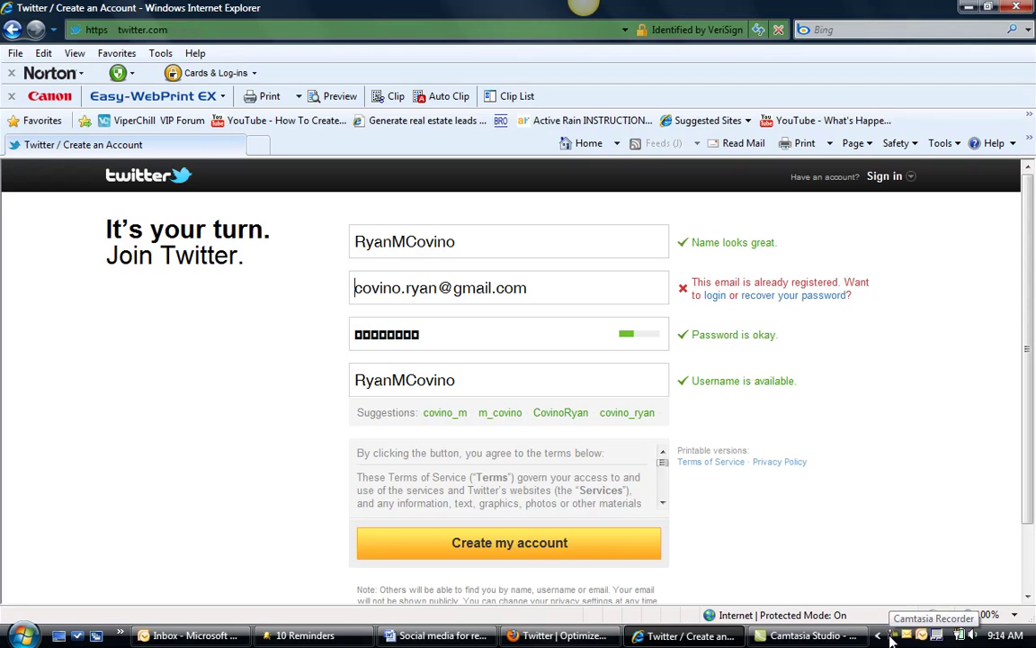
pyautogui.click(893, 636)
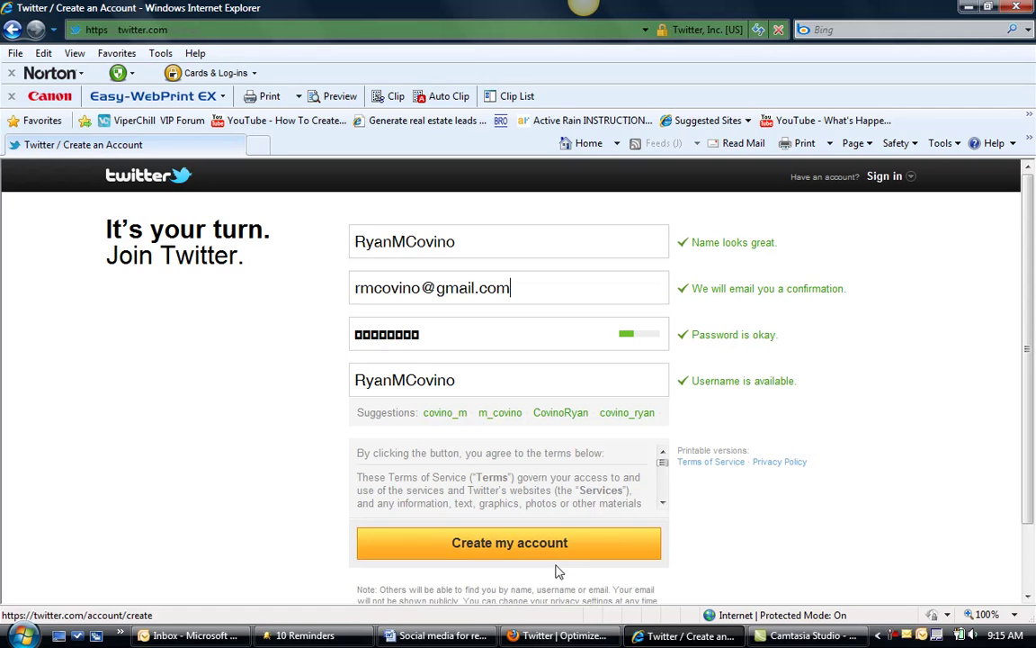
pyautogui.click(506, 543)
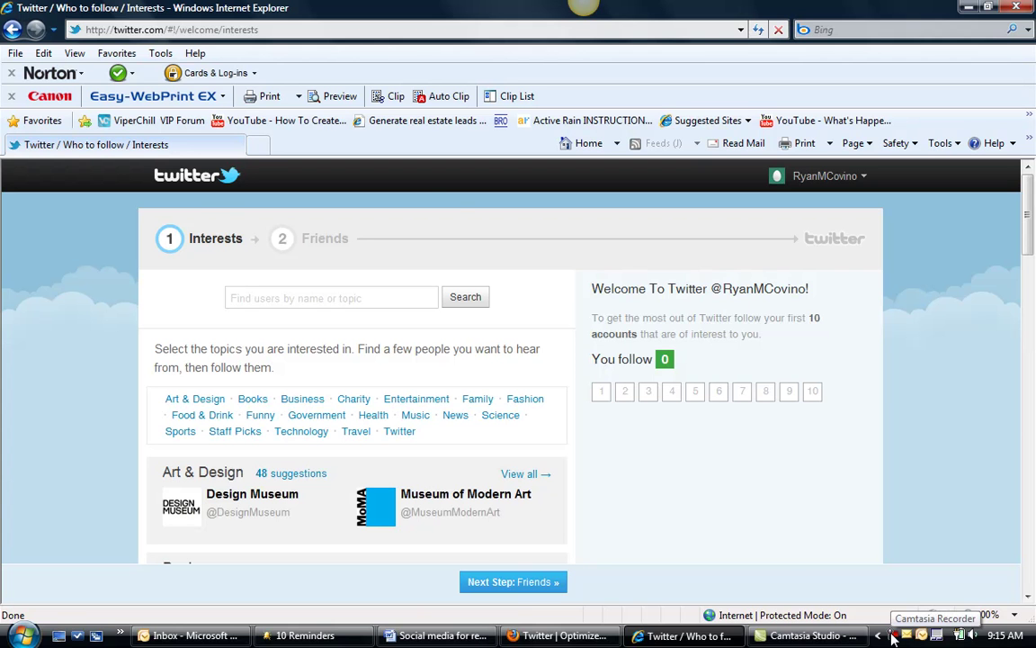
pyautogui.click(891, 637)
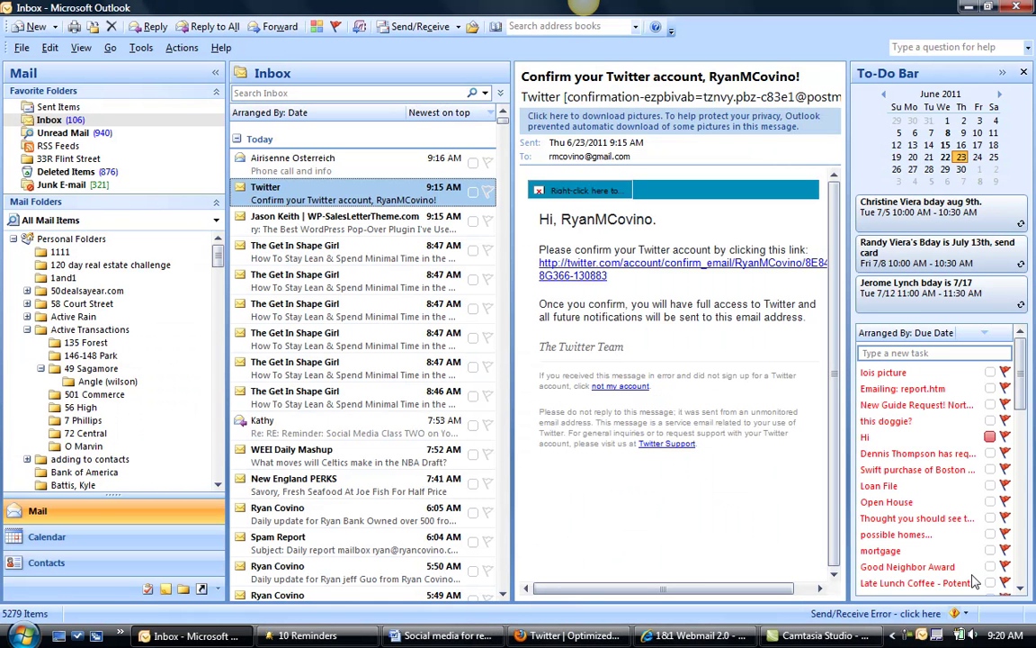
pyautogui.click(576, 277)
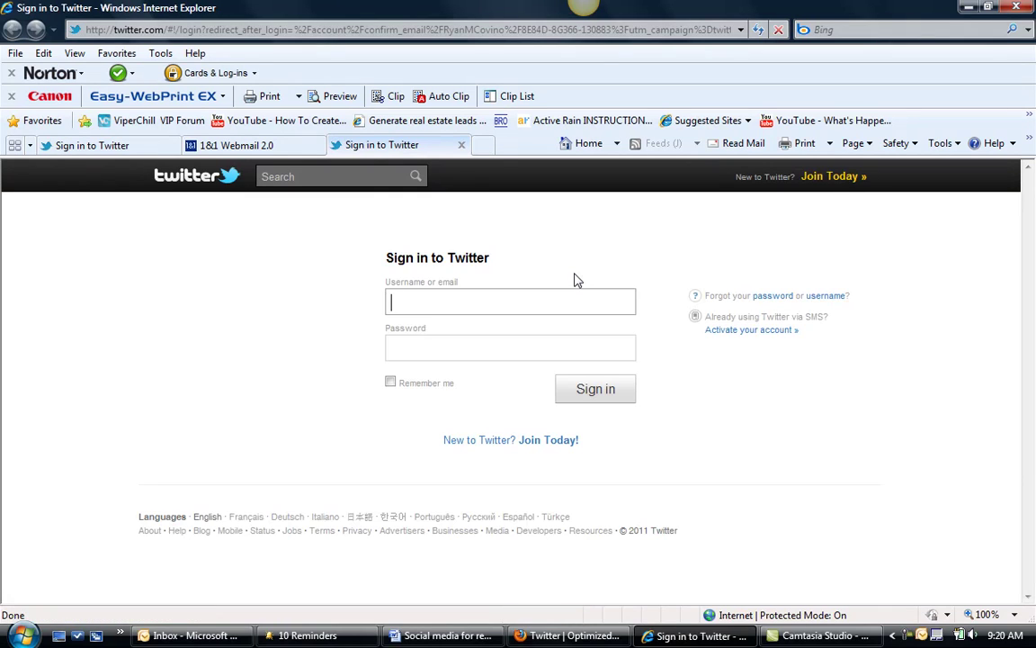
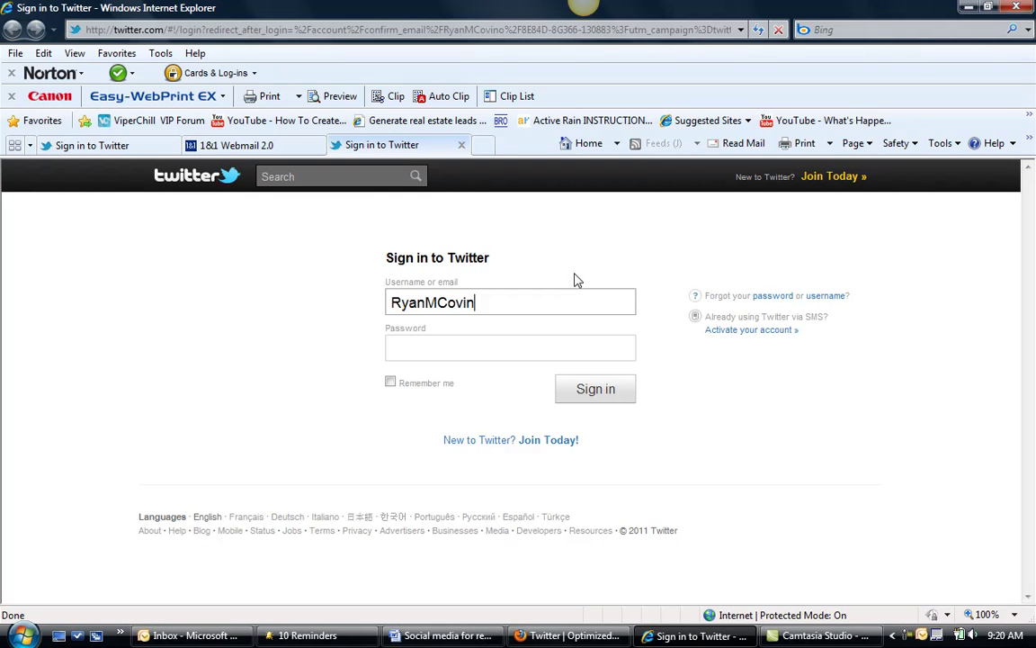
# Sign in with the new username and password, letting IE remember the password.
pyautogui.press('Tab')
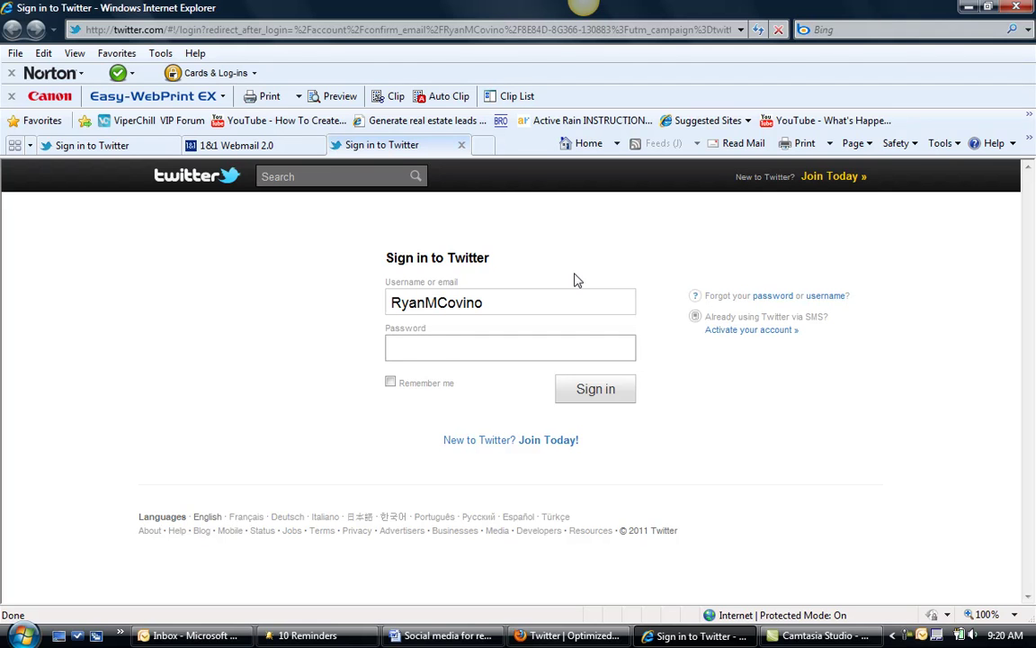
pyautogui.write('********')
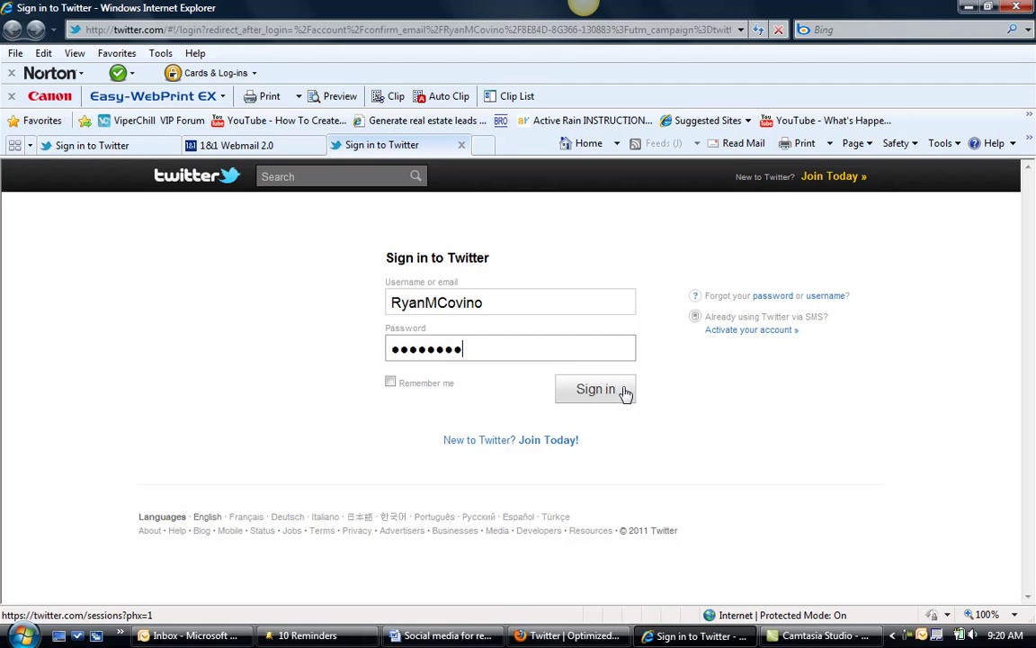
pyautogui.click(625, 393)
pyautogui.click(578, 376)
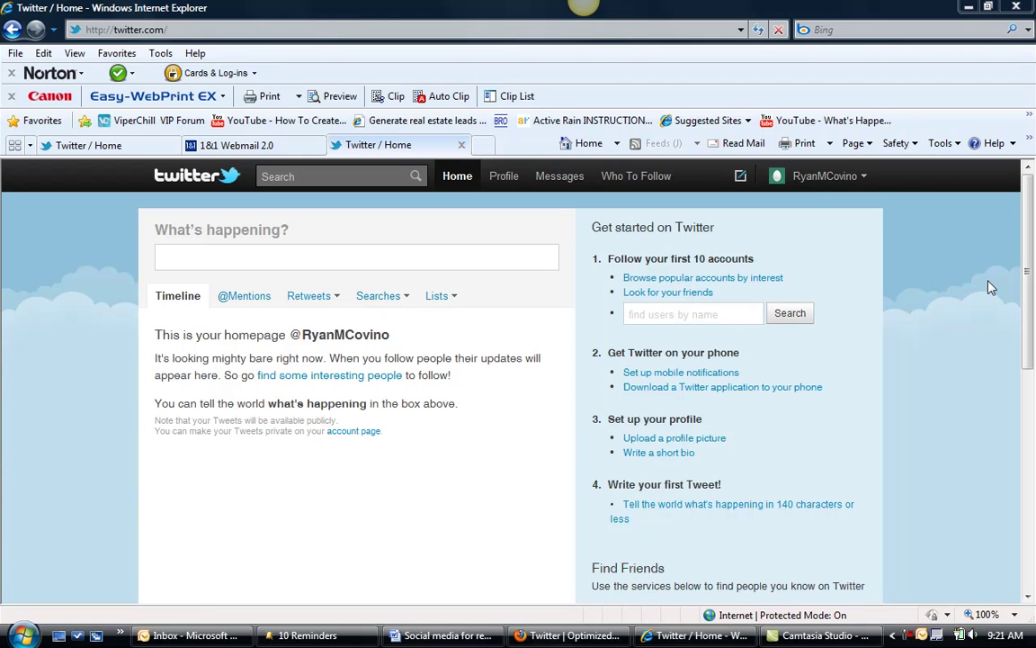
# Go from the account's profile page to profile settings and maximize that window.
pyautogui.moveTo(1031, 274); pyautogui.dragTo(1029, 272)
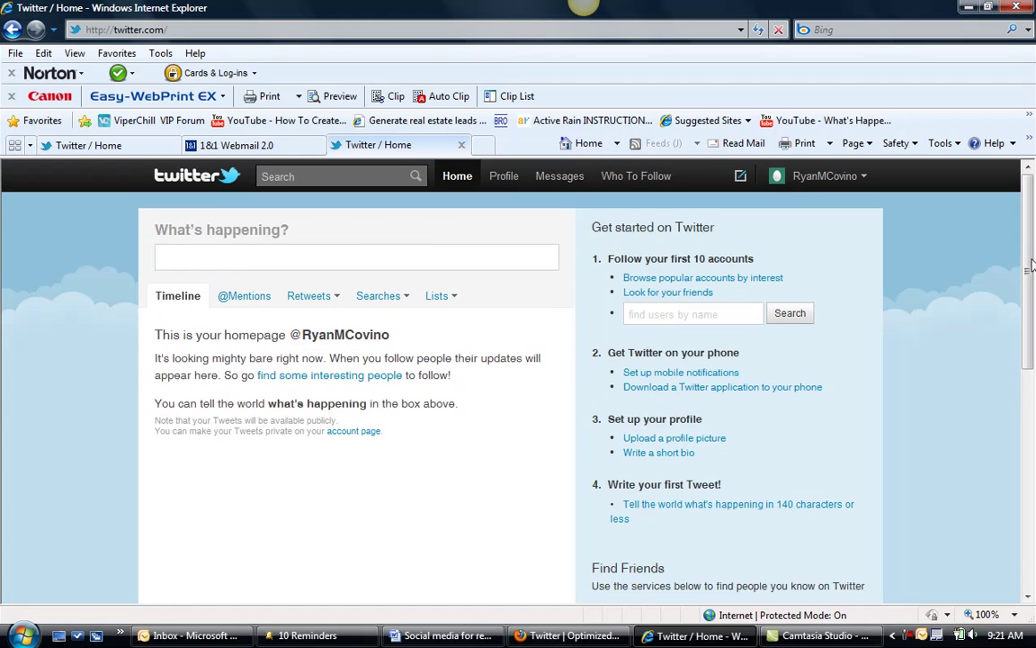
pyautogui.click(648, 313)
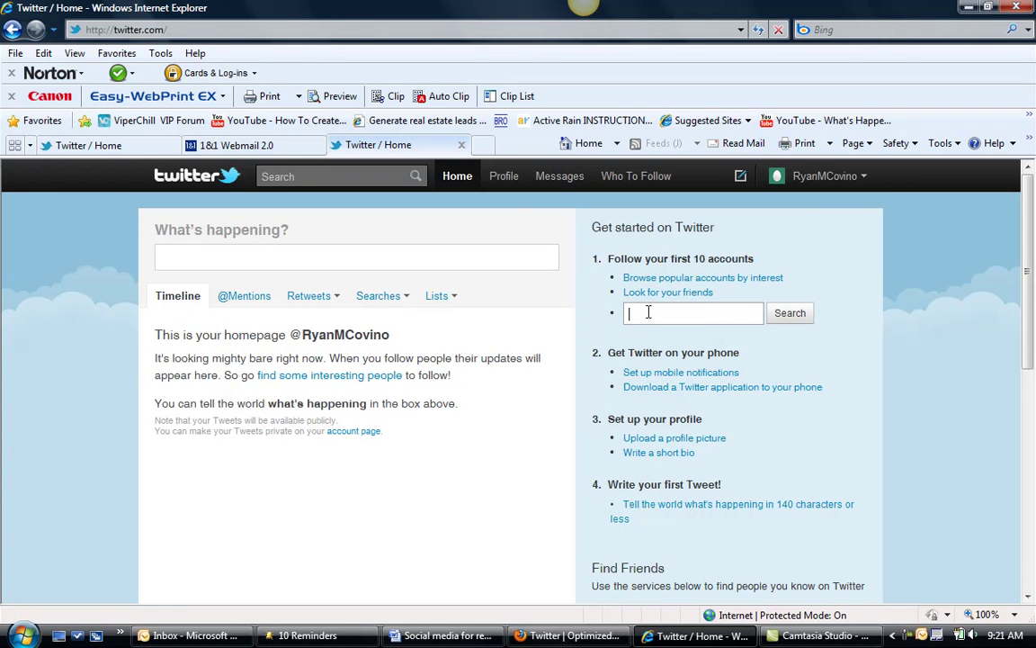
pyautogui.click(502, 176)
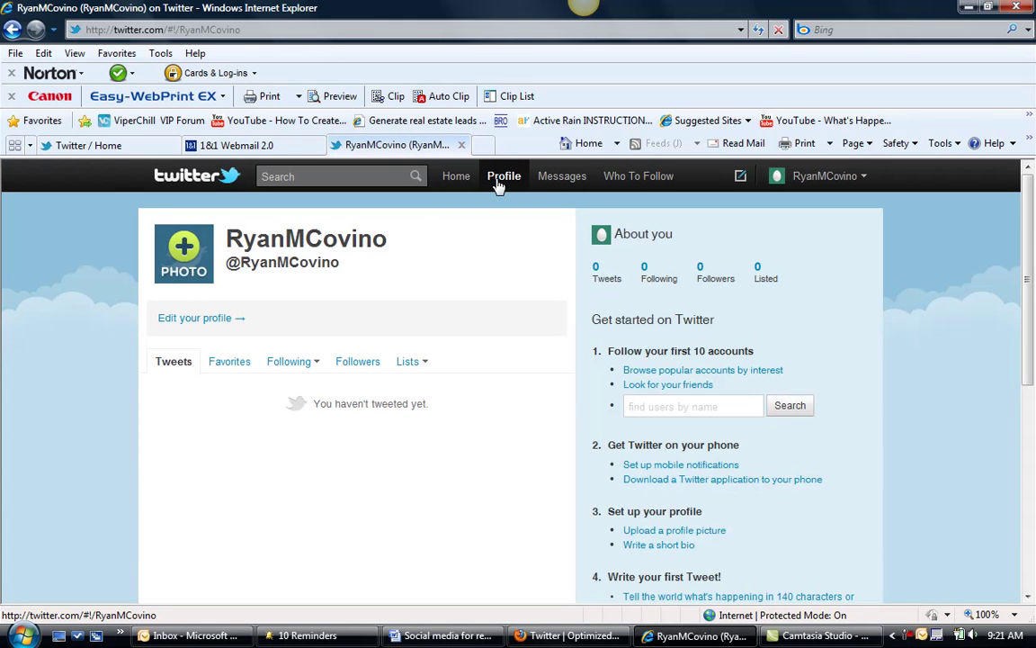
pyautogui.click(185, 250)
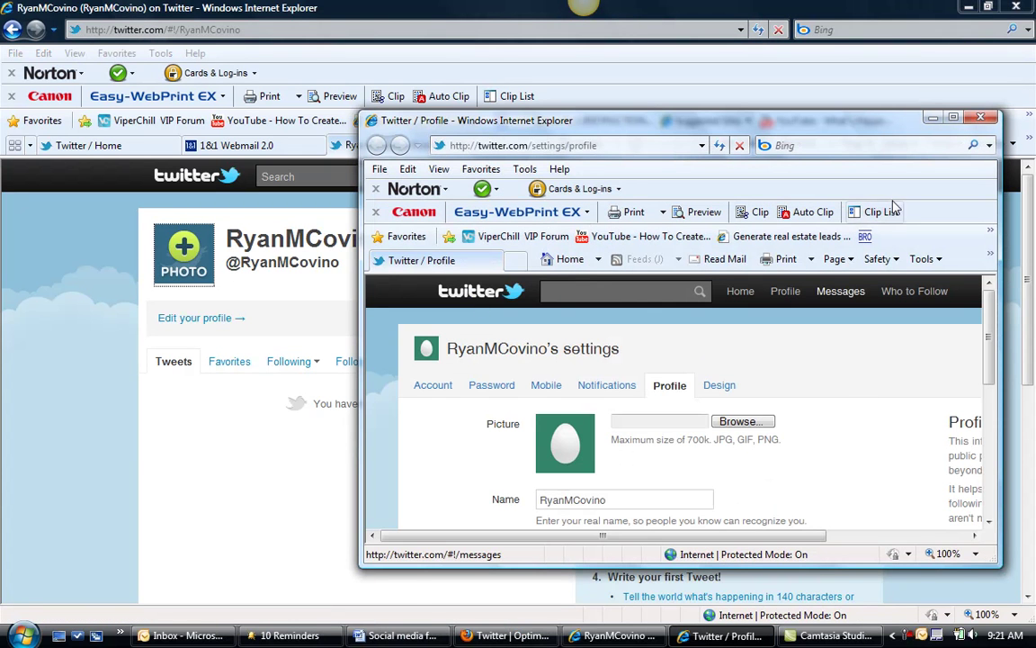
pyautogui.click(934, 117)
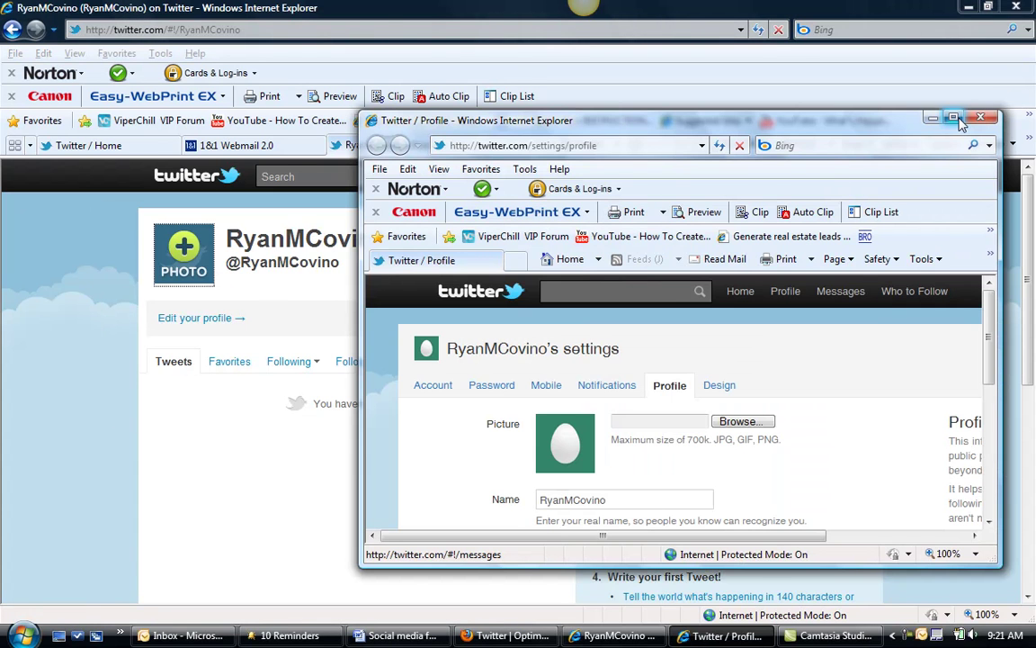
pyautogui.click(952, 118)
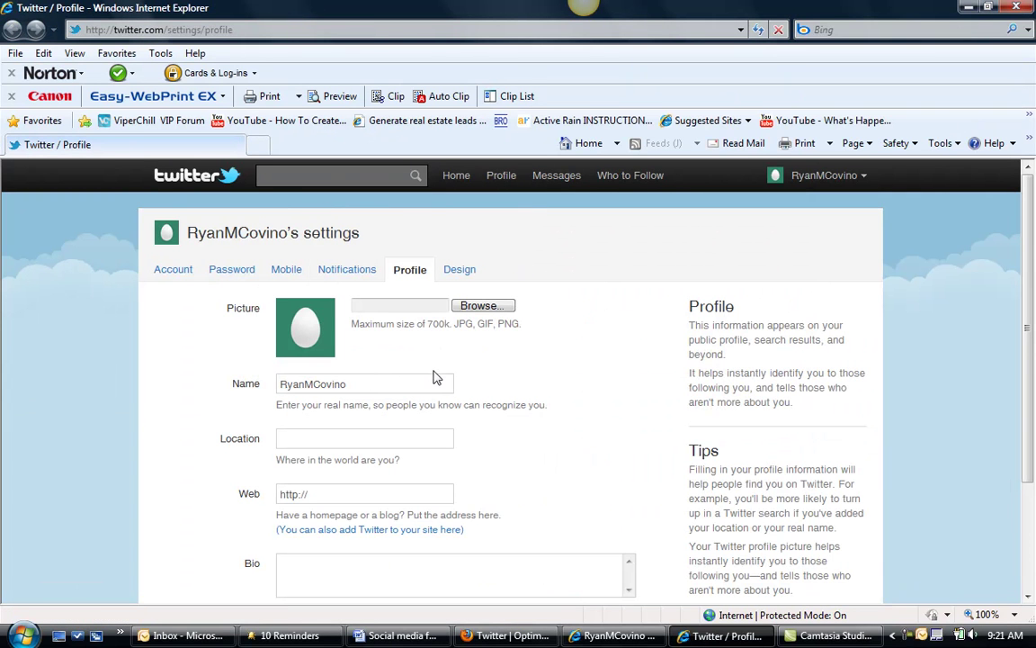
# Browse for a profile picture file through the home, Pictures and OREA folders.
pyautogui.click(487, 308)
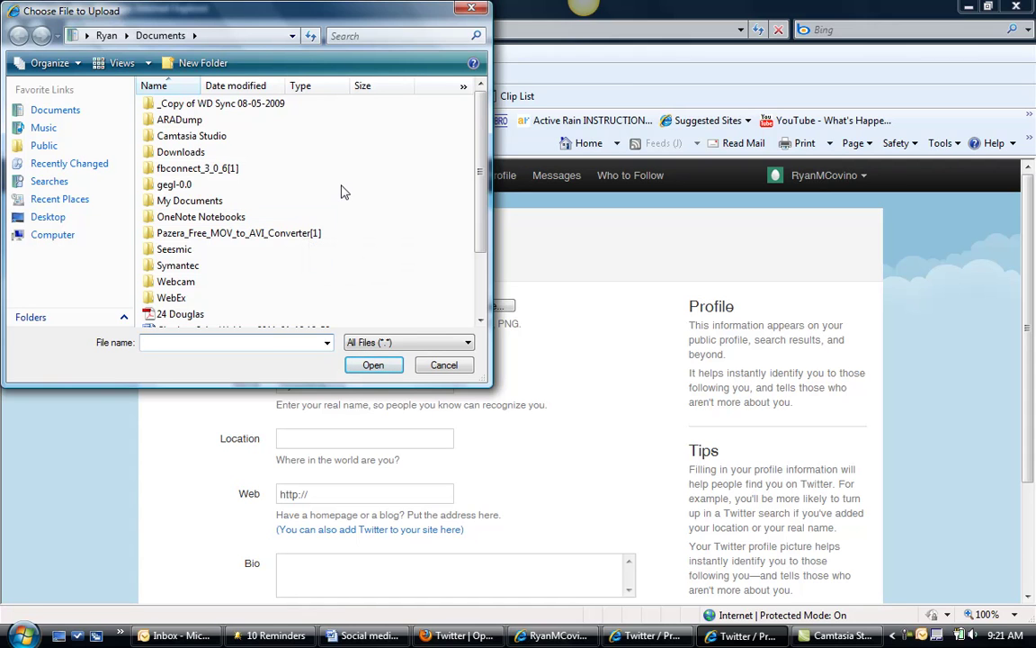
pyautogui.press('BackSpace')
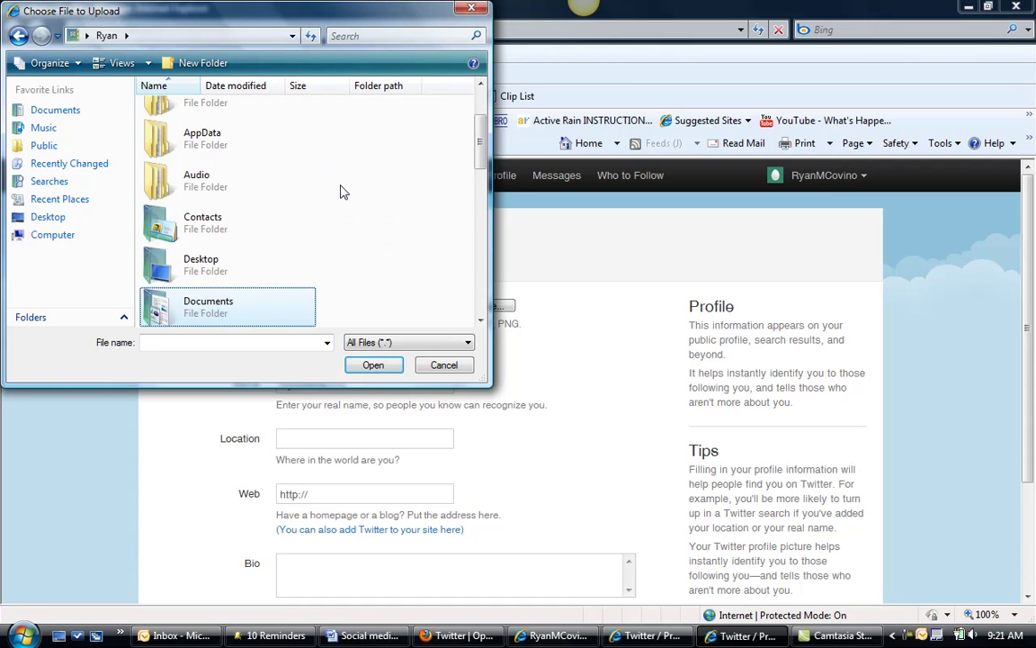
pyautogui.press('Up')
pyautogui.press('Return')
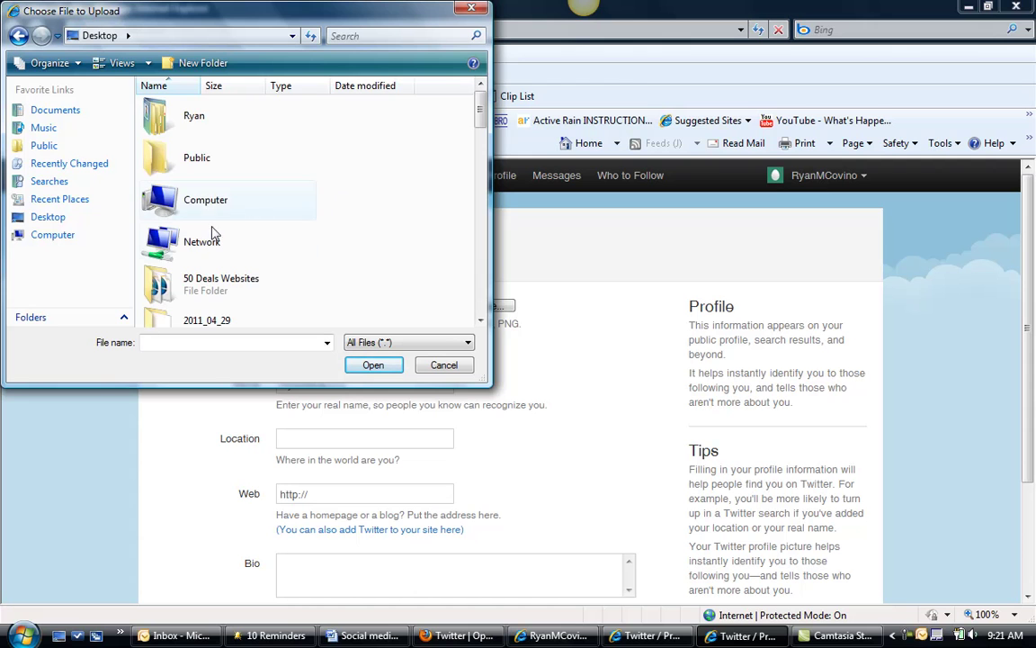
pyautogui.click(180, 133)
pyautogui.doubleClick(180, 137)
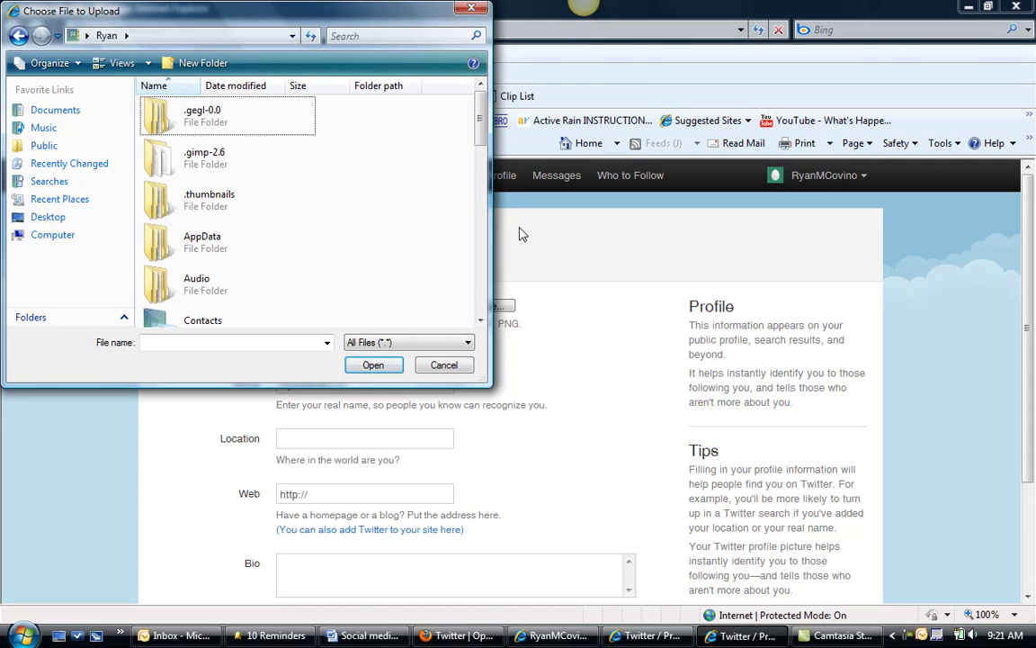
pyautogui.scroll(-5, 481, 184)
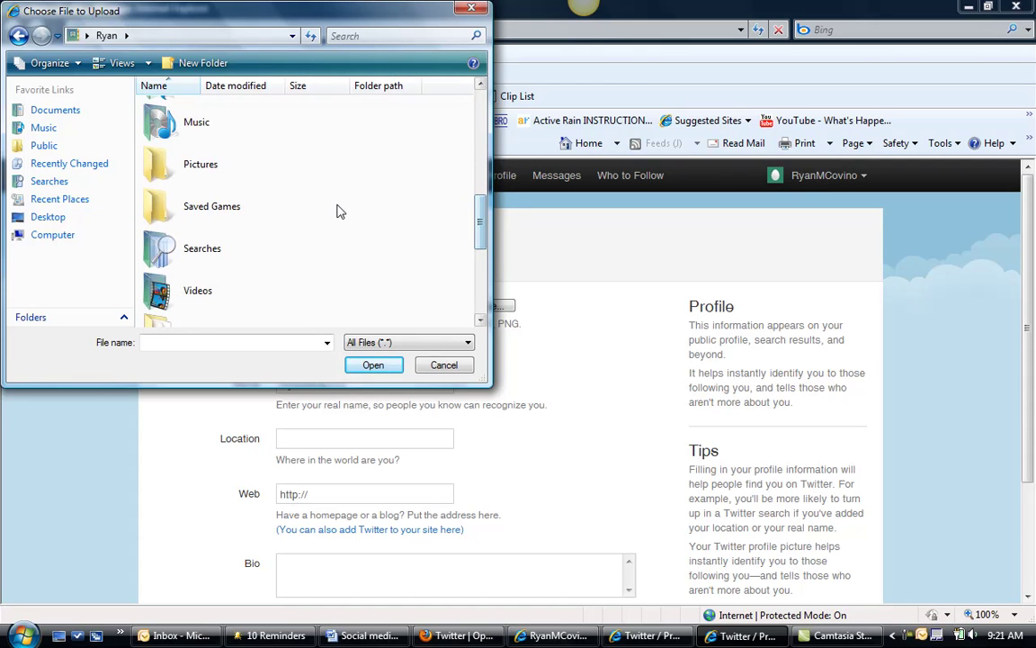
pyautogui.doubleClick(252, 162)
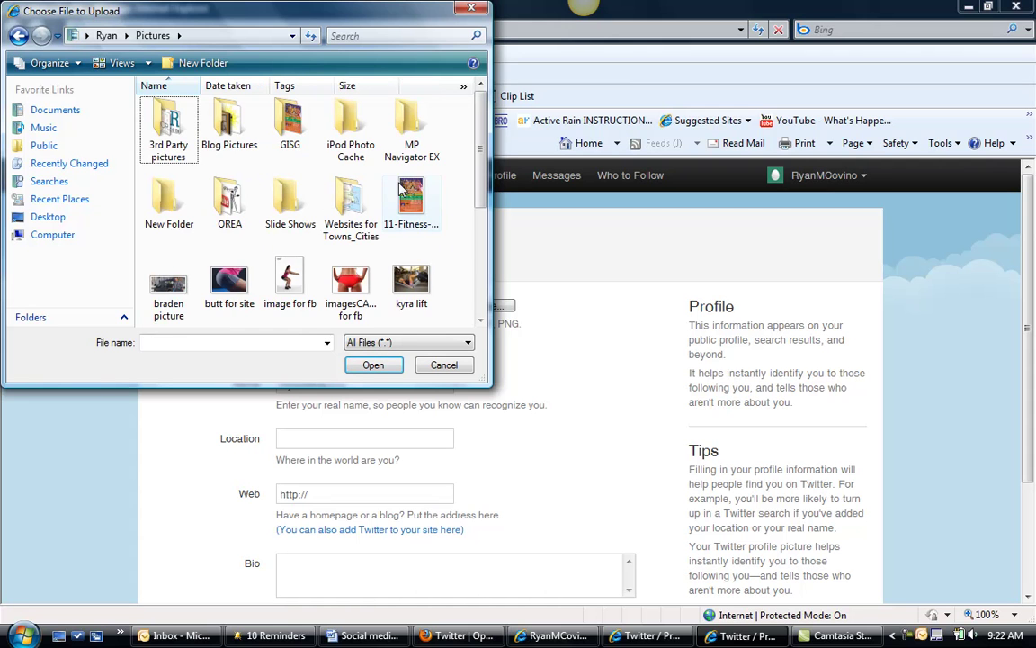
pyautogui.doubleClick(219, 223)
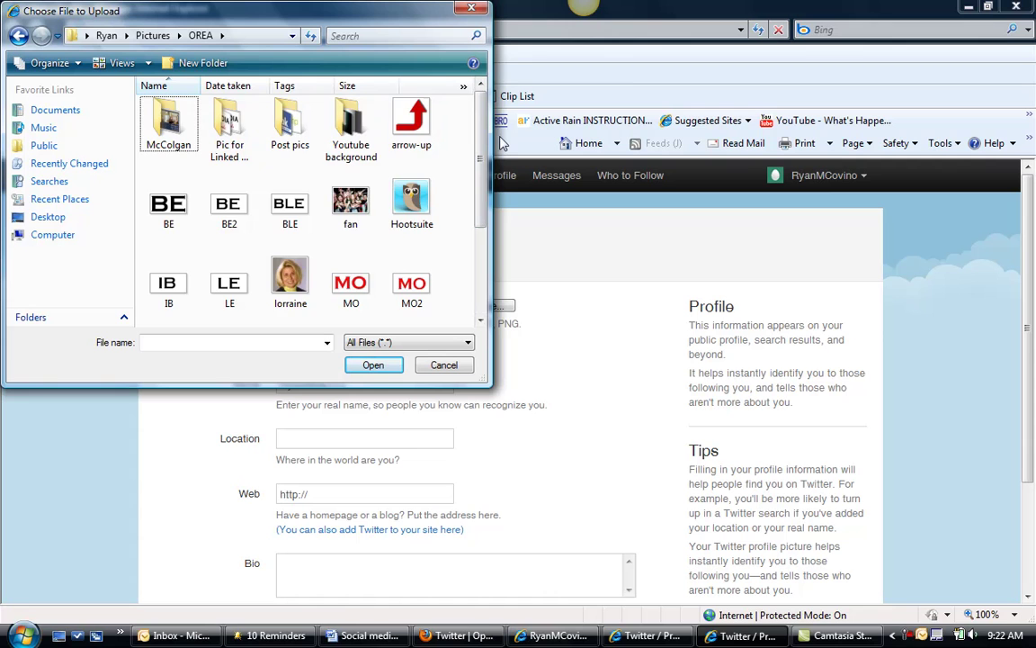
pyautogui.scroll(-2, 481, 261)
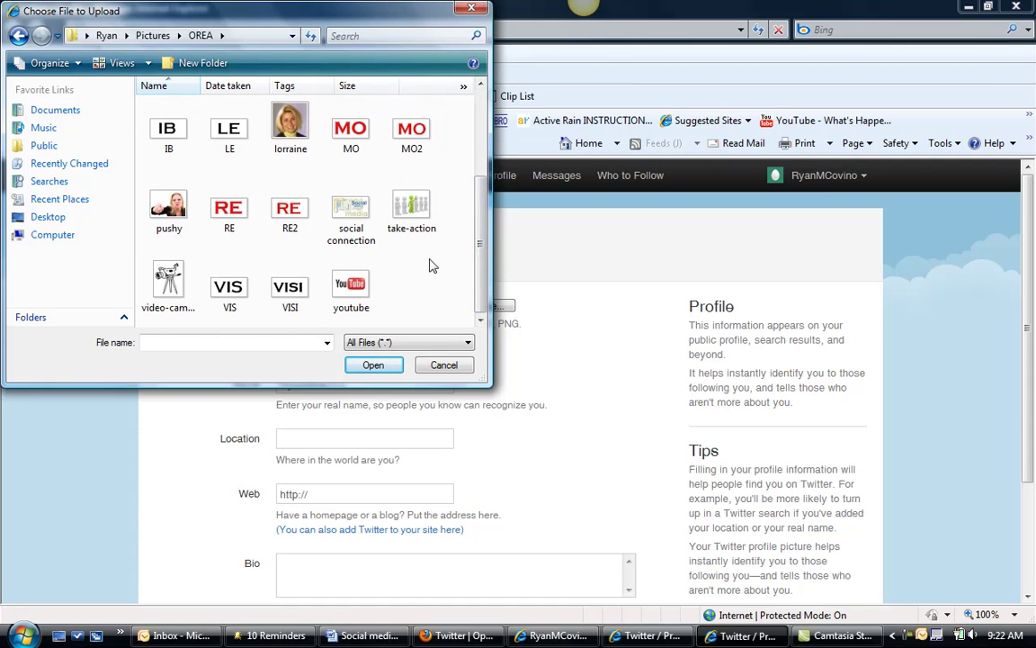
pyautogui.press('BackSpace')
pyautogui.press('BackSpace')
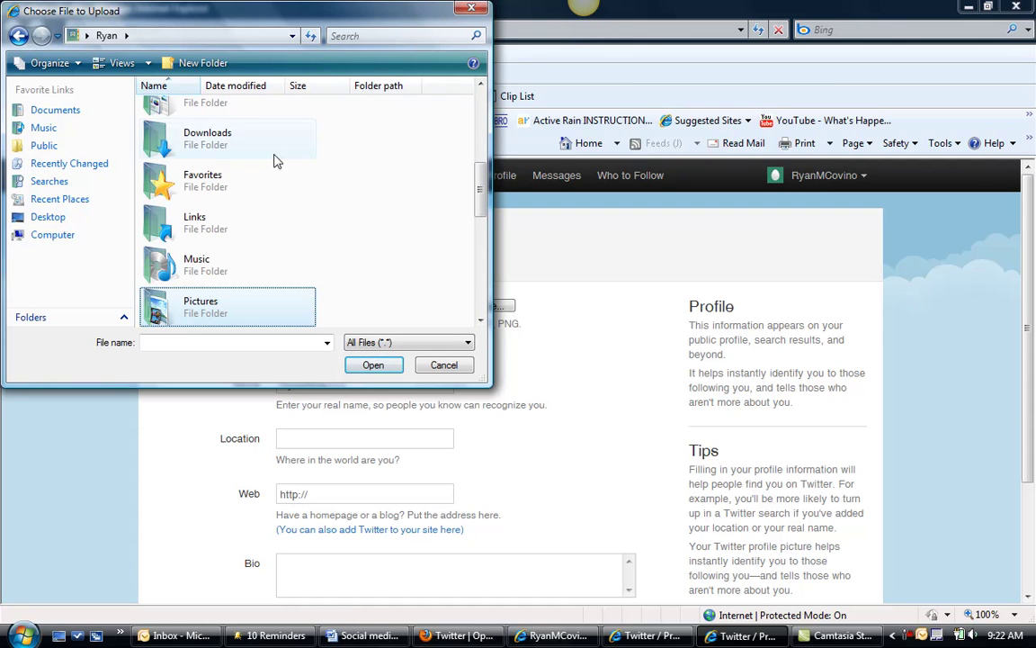
pyautogui.scroll(2, 481, 207)
# Choose Logo from Documents > My Documents > Optimized Real estate agent.
pyautogui.doubleClick(224, 184)
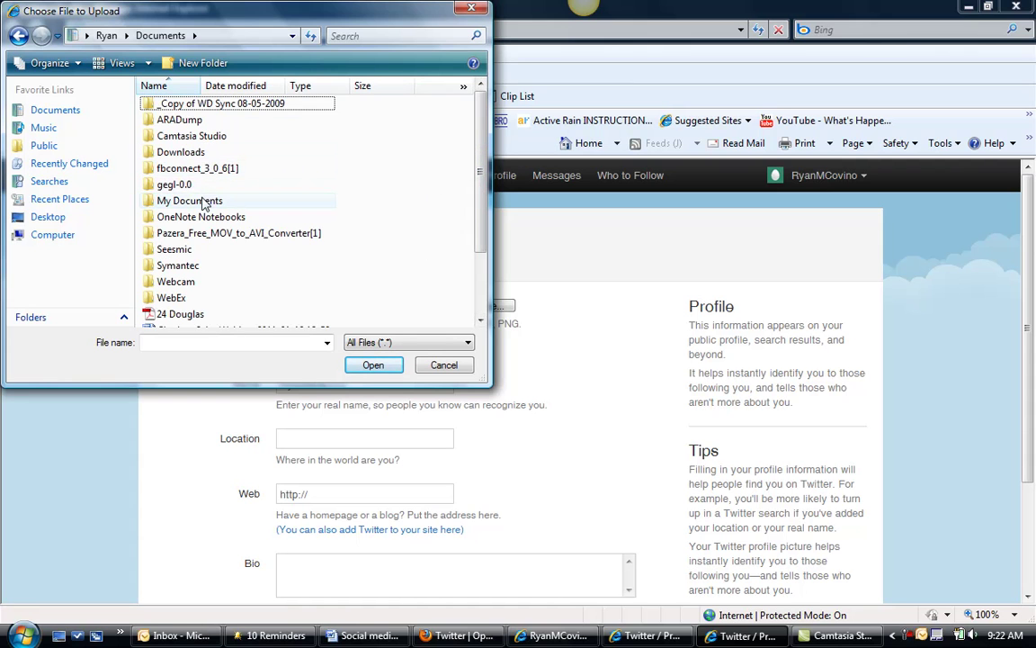
pyautogui.doubleClick(203, 201)
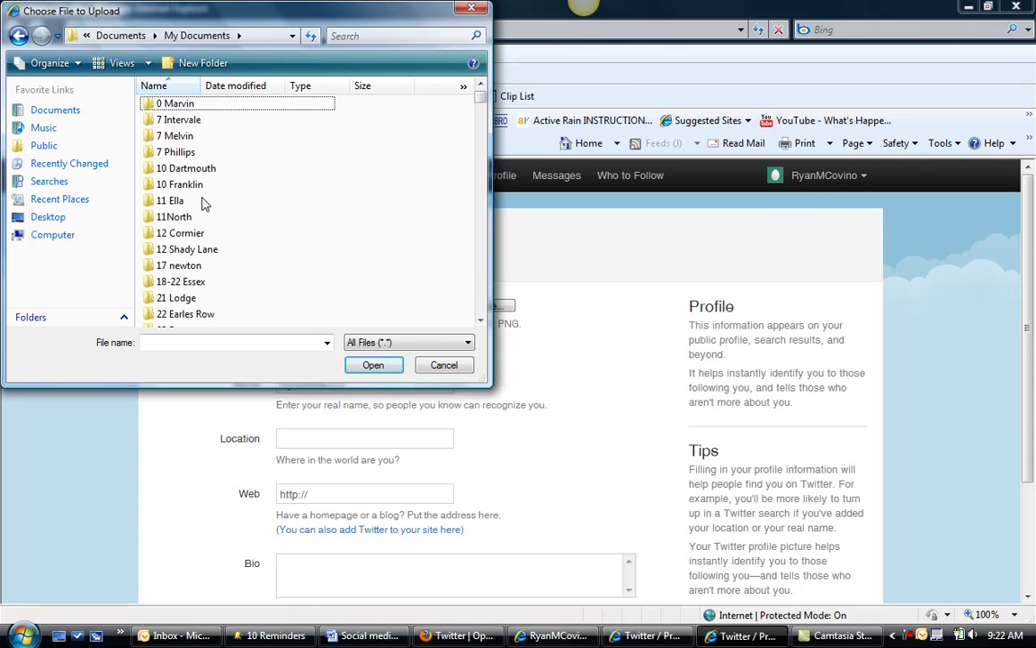
pyautogui.press('o')
pyautogui.press('o')
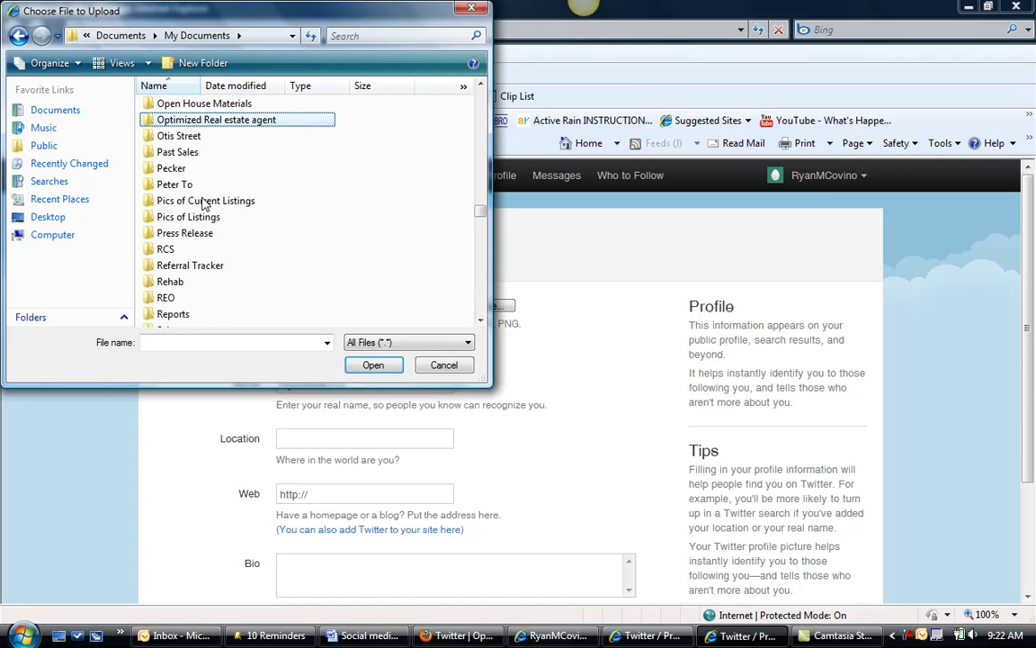
pyautogui.doubleClick(180, 117)
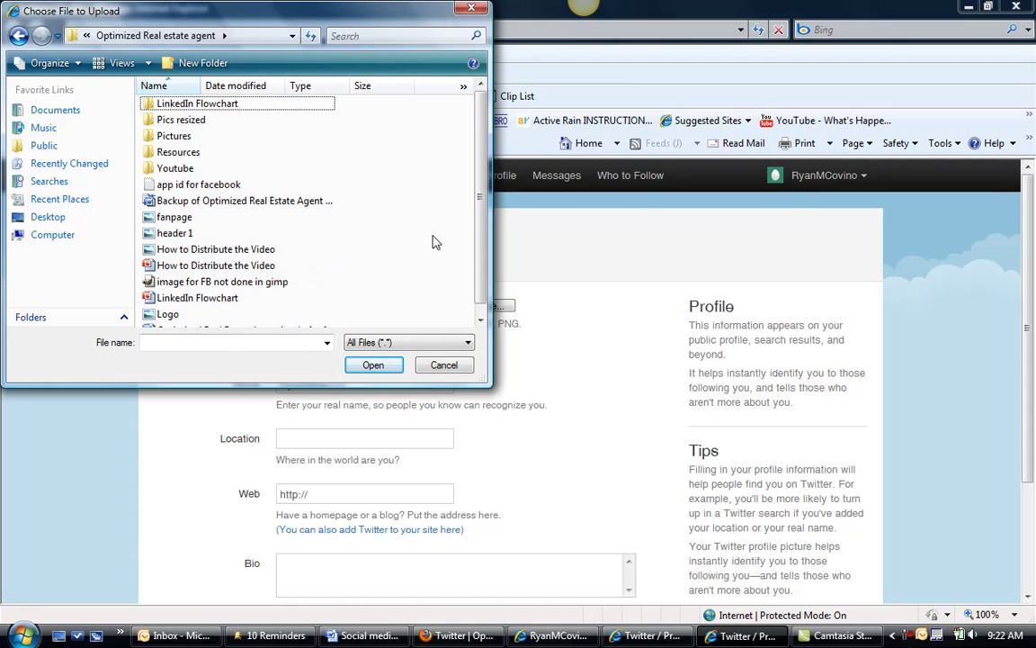
pyautogui.doubleClick(171, 315)
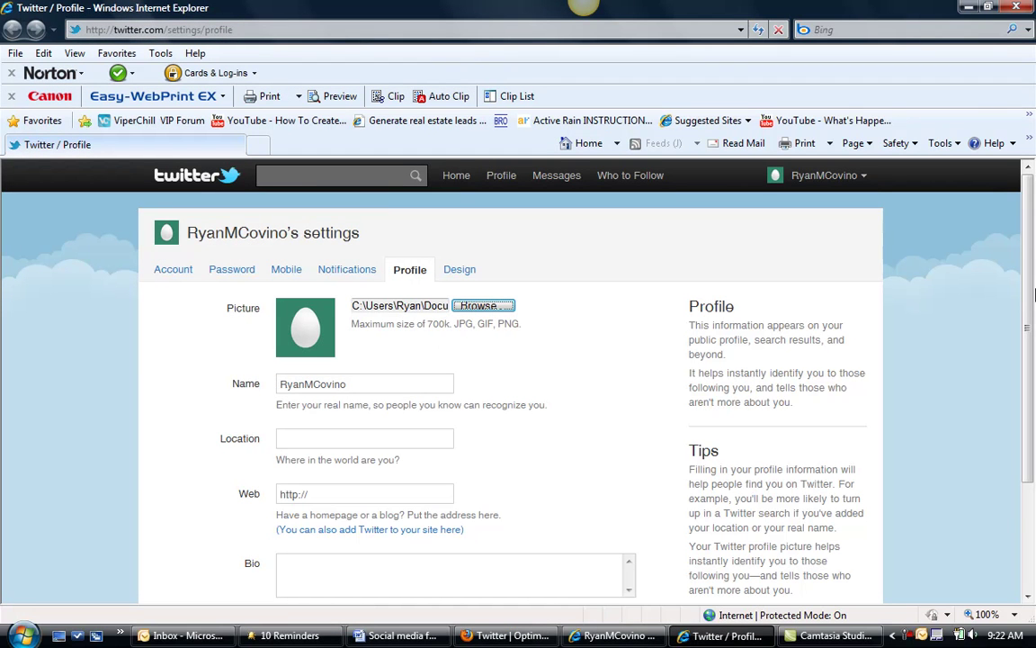
# Replace the profile name with OptimizedREAgent.
pyautogui.scroll(-1, 1022, 284)
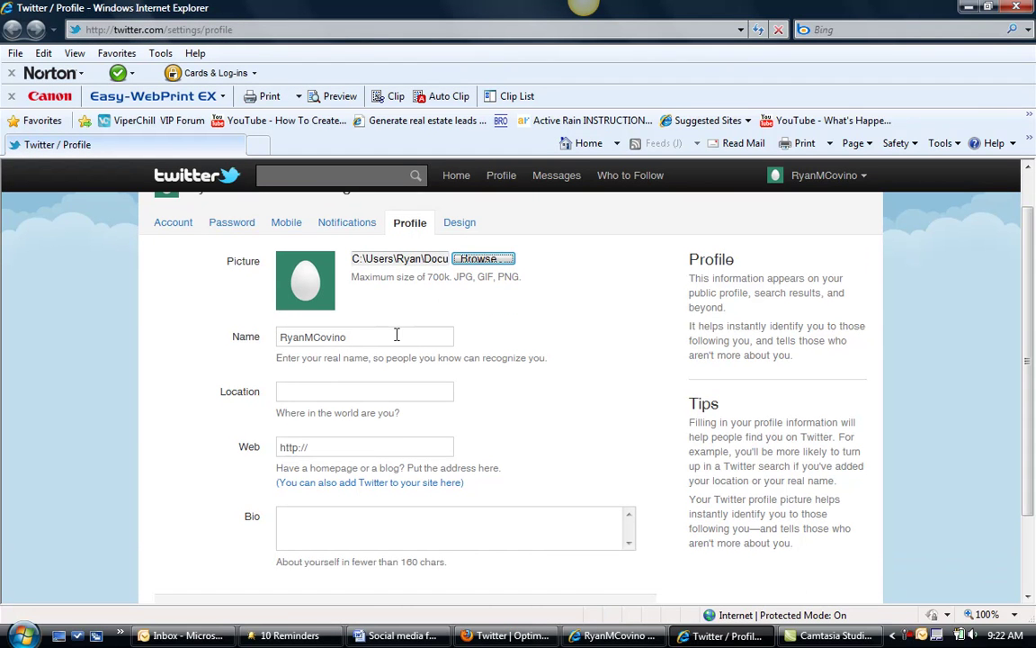
pyautogui.click(398, 336)
pyautogui.hotkey('ctrl', 'a')
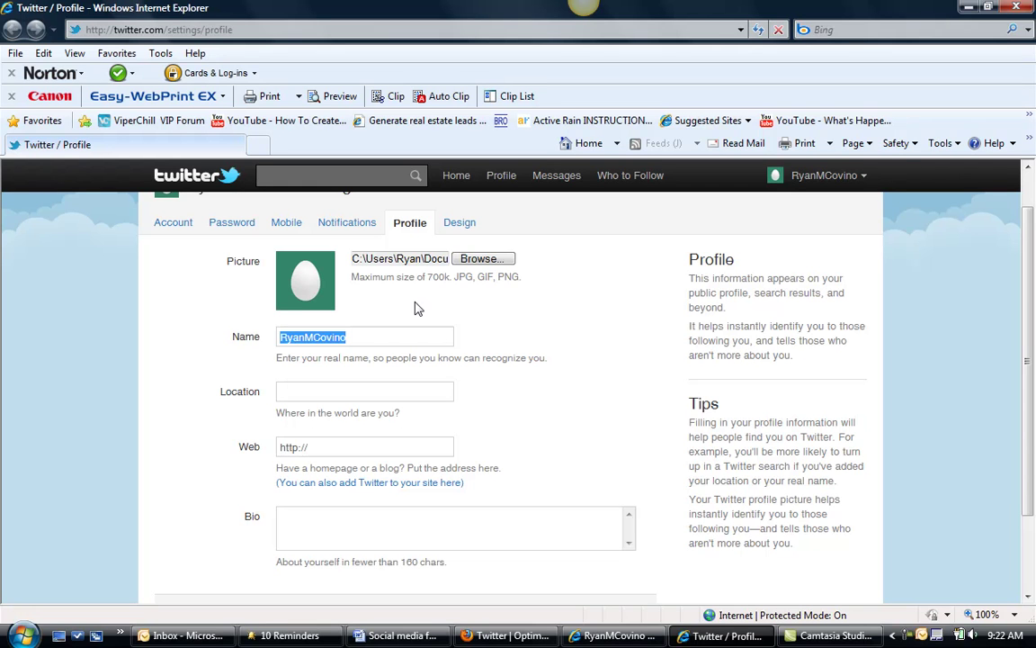
pyautogui.write('p')
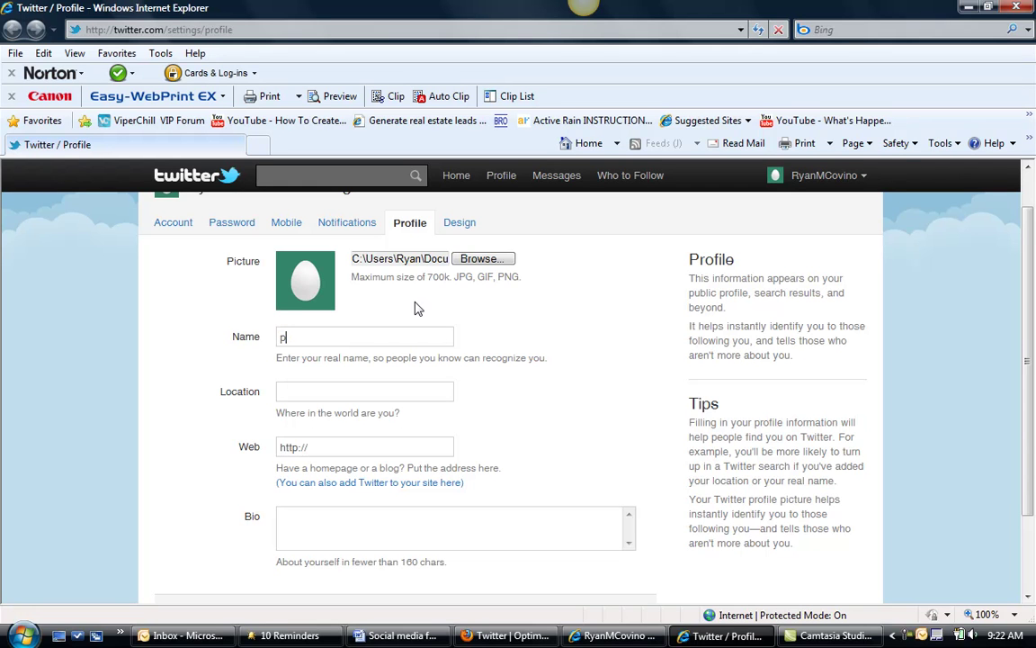
pyautogui.write('ptimiza')
pyautogui.press('BackSpace')
pyautogui.press('BackSpace')
pyautogui.press('BackSpace')
pyautogui.press('BackSpace')
pyautogui.write('mizedRealEs')
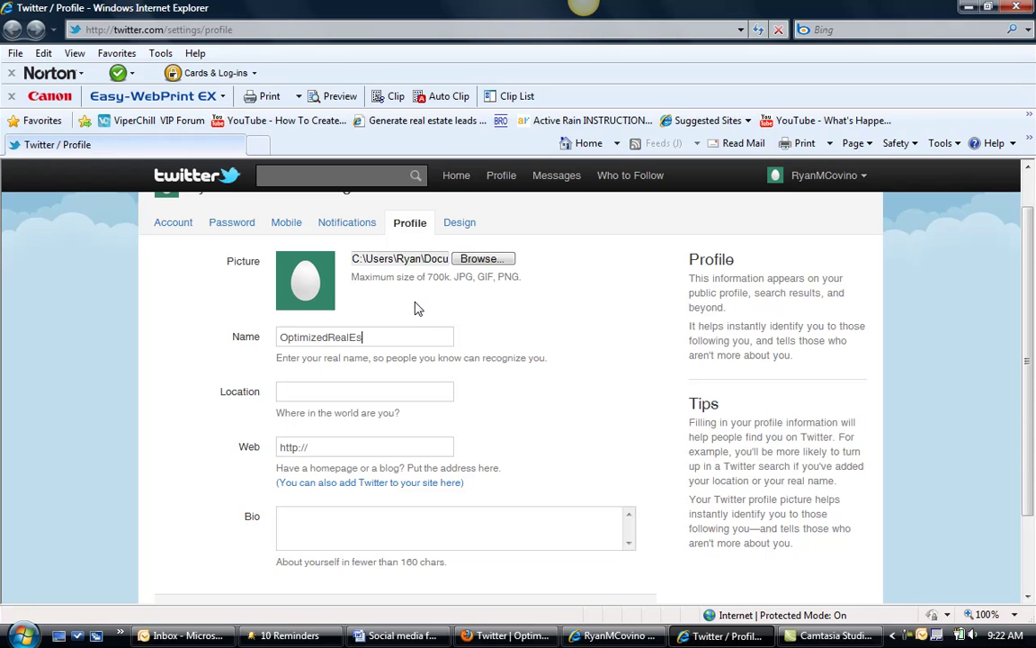
pyautogui.write('t')
pyautogui.press('BackSpace')
pyautogui.press('BackSpace')
pyautogui.press('BackSpace')
pyautogui.press('BackSpace')
pyautogui.press('BackSpace')
pyautogui.press('BackSpace')
pyautogui.press('BackSpace')
pyautogui.press('BackSpace')
pyautogui.press('BackSpace')
pyautogui.write('EA')
pyautogui.click(382, 395)
pyautogui.write('Boston, MA')
pyautogui.press('Tab')
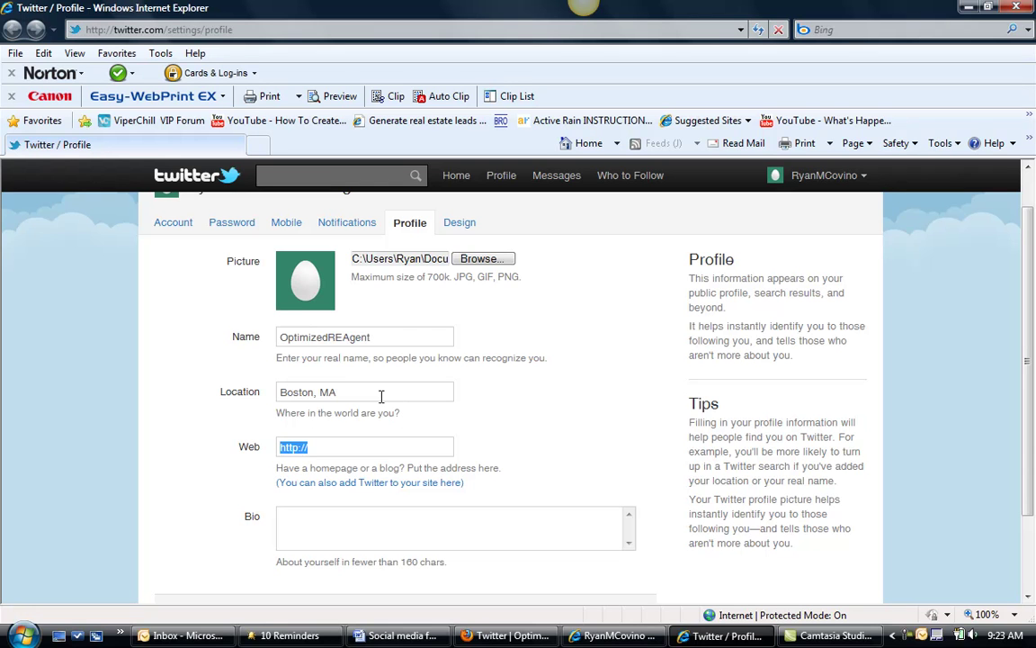
pyautogui.click(347, 450)
pyautogui.write('www.optimizedrealestatea')
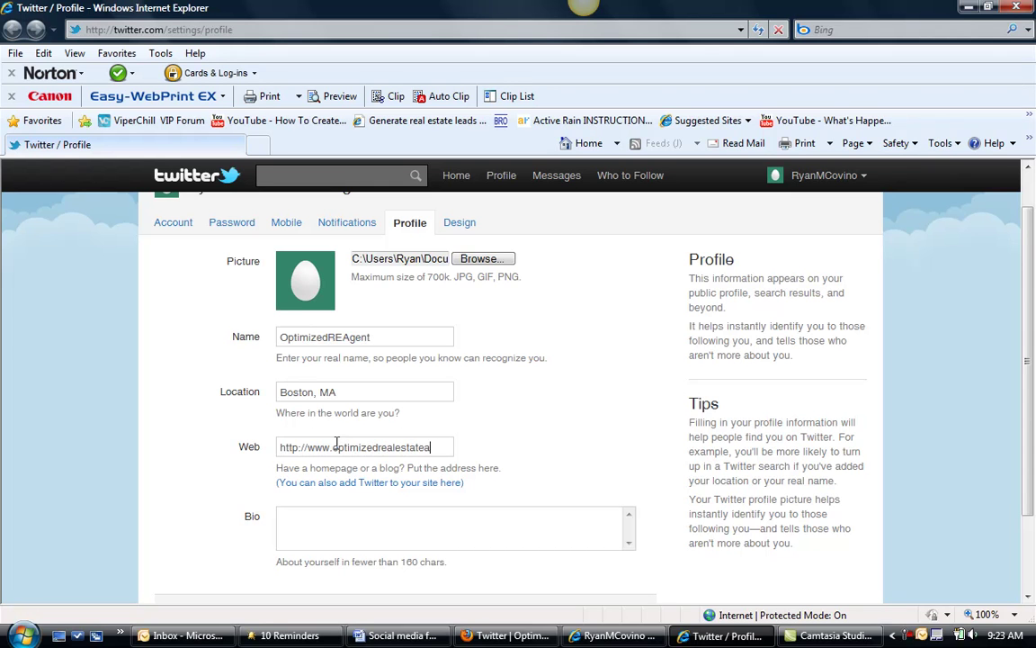
pyautogui.write('gent.com')
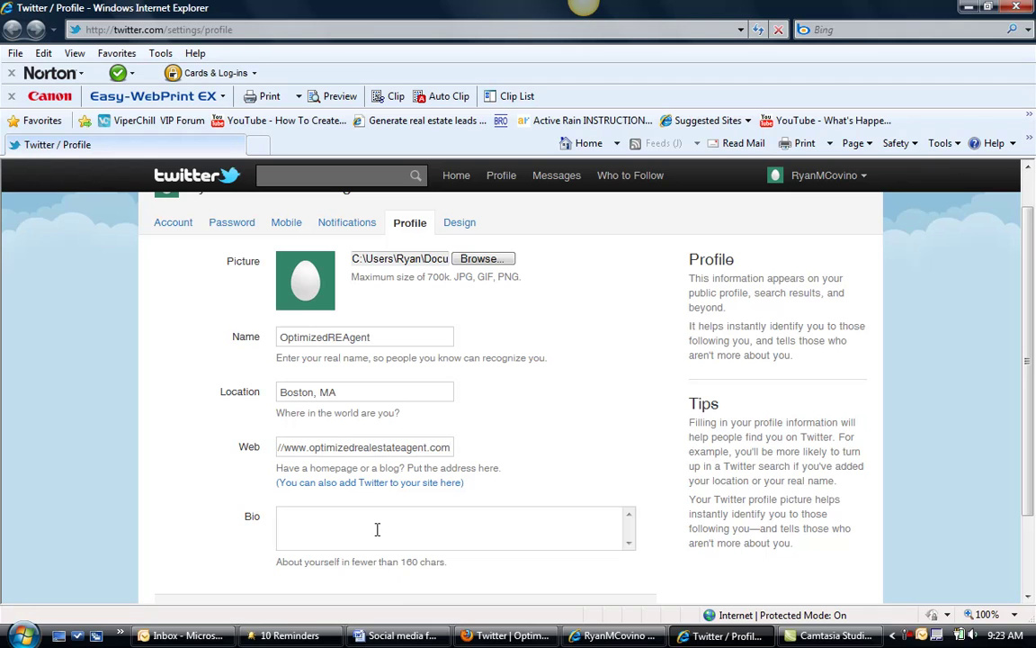
# Write the bio 'Helping Real Estate Professionals (Real Estate agents, mortgage brokers, attorneys, inspectors and more) with their social media profile'.
pyautogui.click(377, 528)
pyautogui.write('Helping Real Estatte Professionals (')
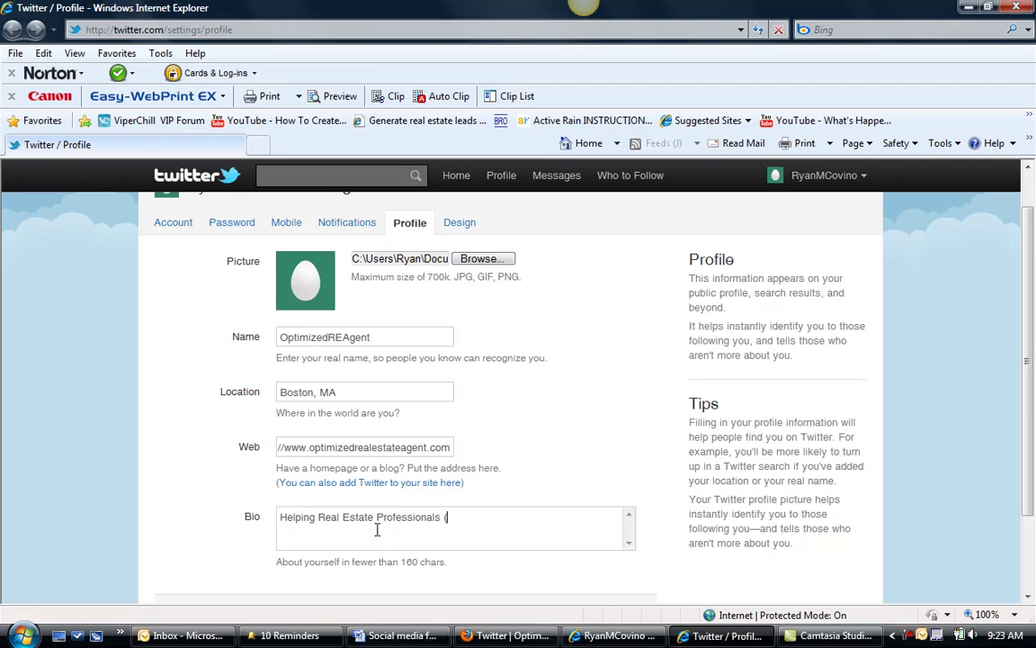
pyautogui.write('Real Estate agents, mortg')
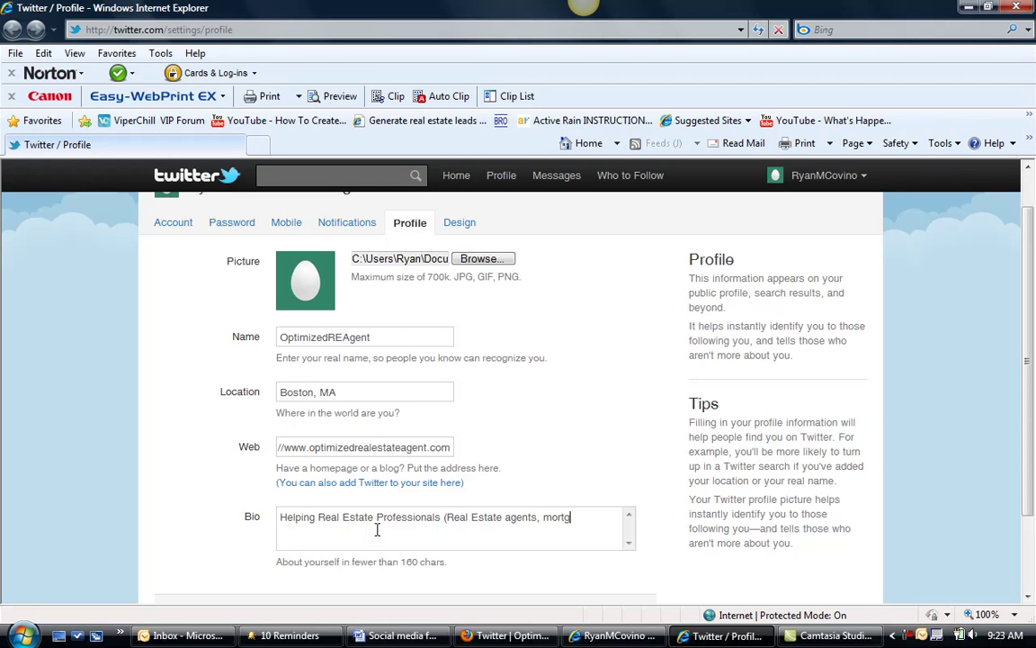
pyautogui.write('age brokers, attorney')
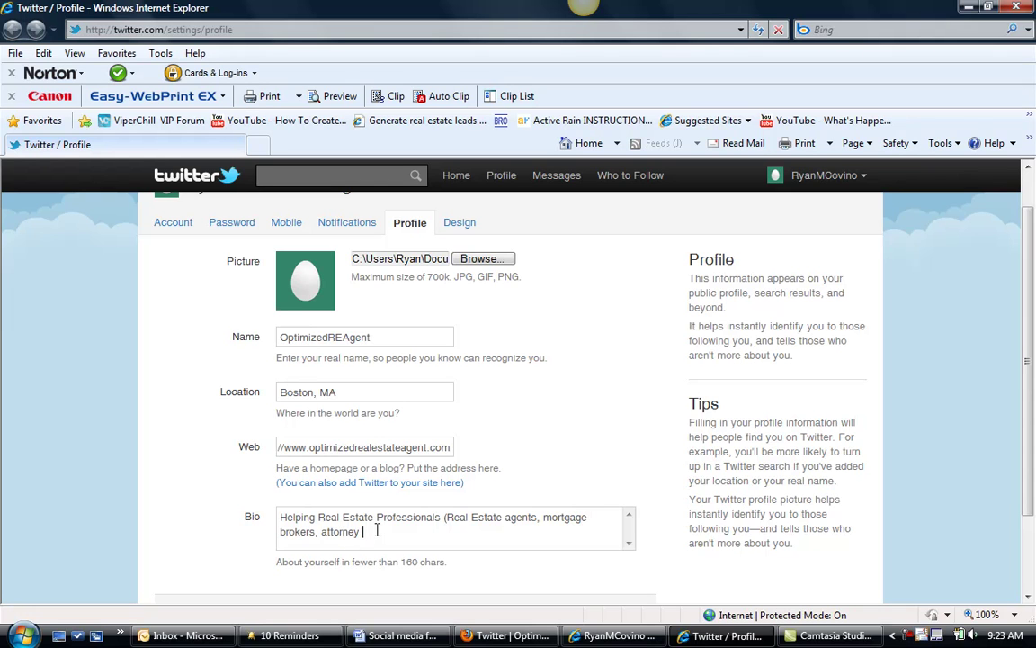
pyautogui.press('BackSpace')
pyautogui.press('BackSpace')
pyautogui.write('ys, inspectors')
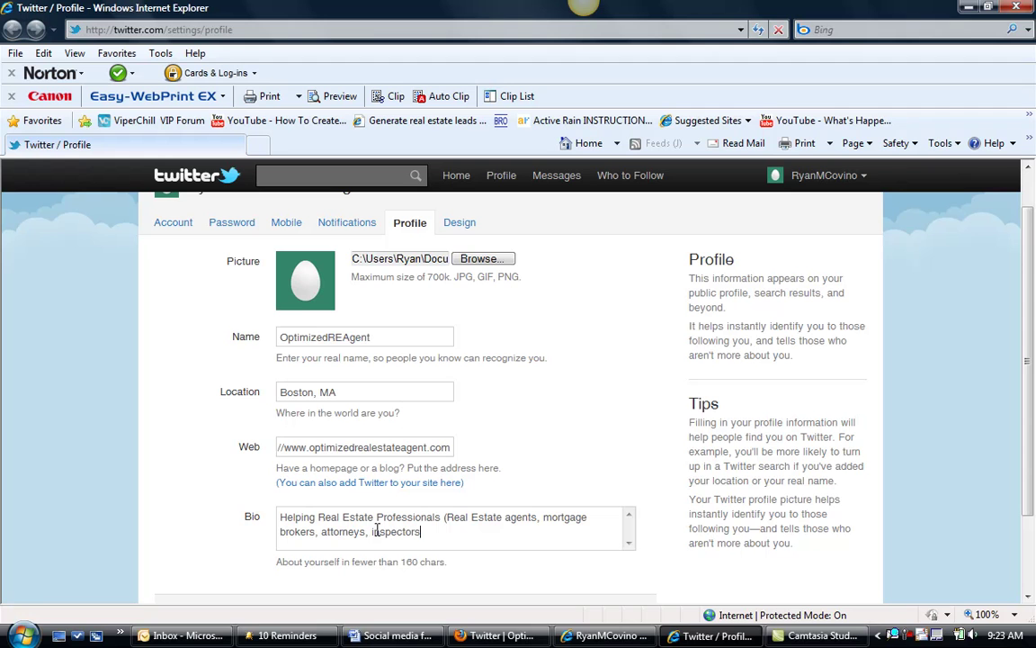
pyautogui.write(' and more) with their ')
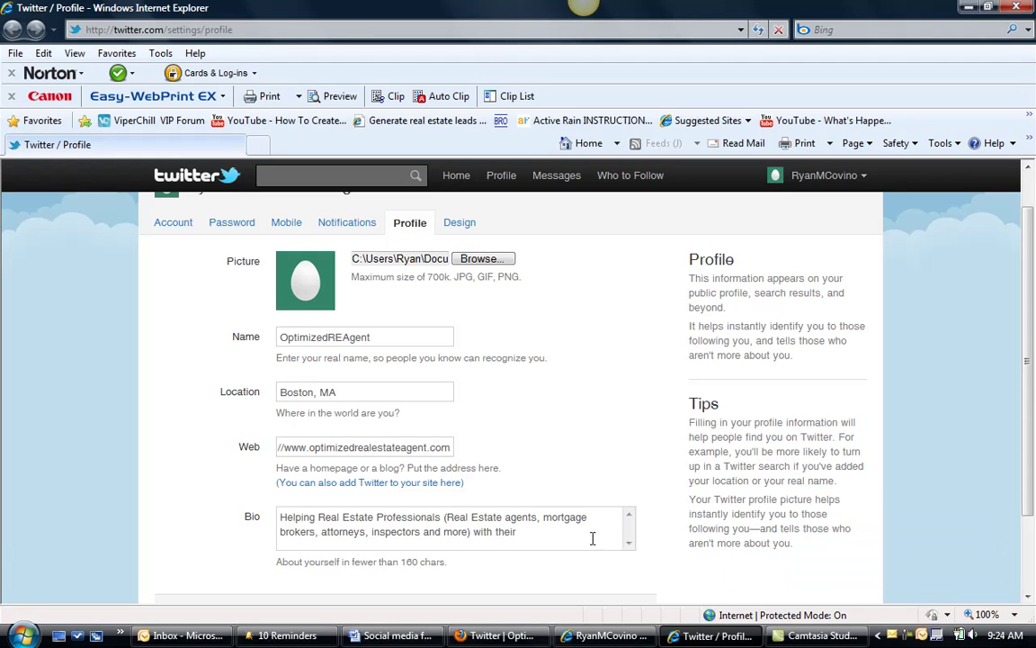
pyautogui.write('social media profiles!')
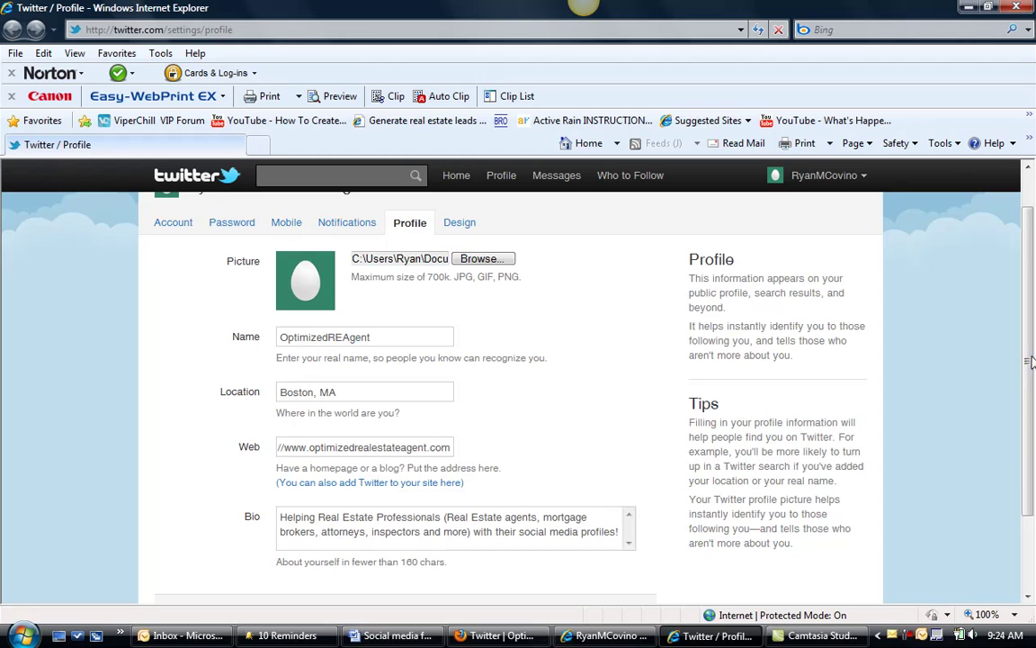
# Save the completed profile and go to the Design settings.
pyautogui.click(1031, 537)
pyautogui.moveTo(794, 542); pyautogui.dragTo(321, 539)
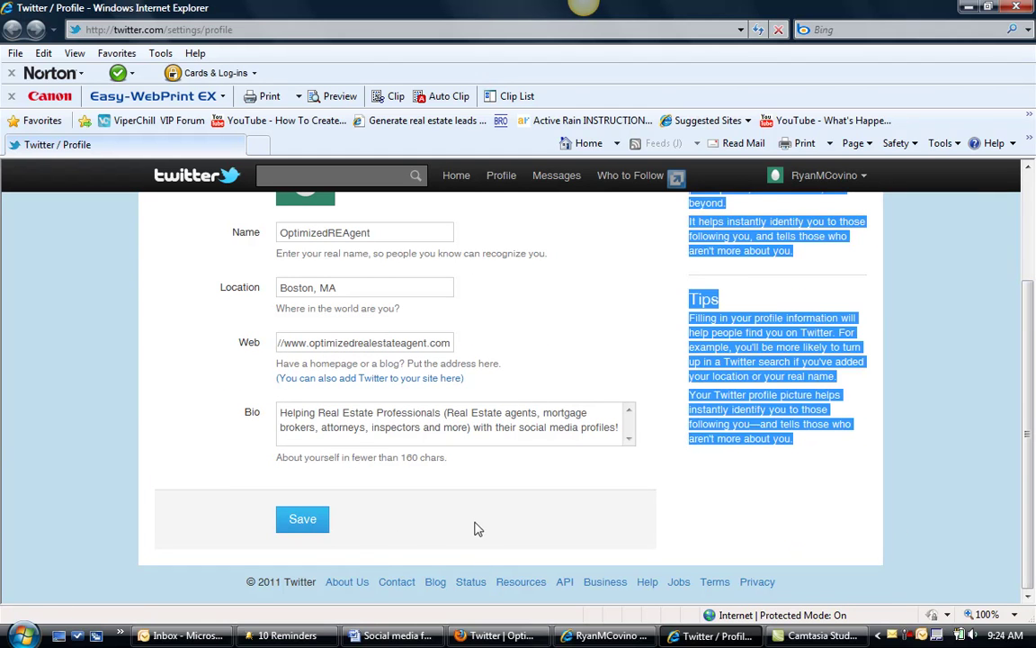
pyautogui.click(353, 540)
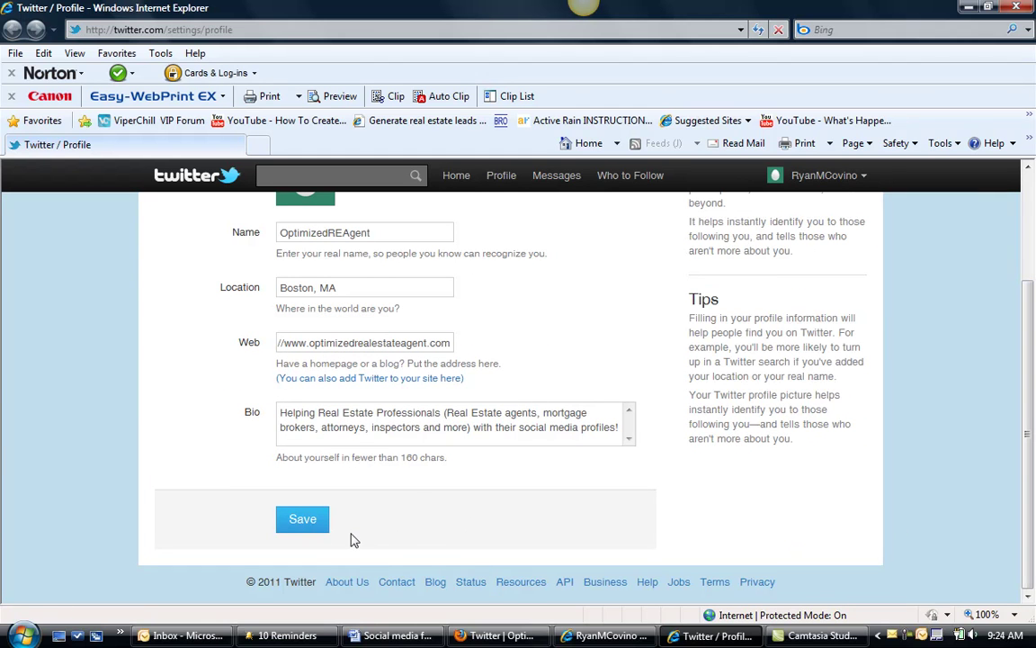
pyautogui.click(286, 520)
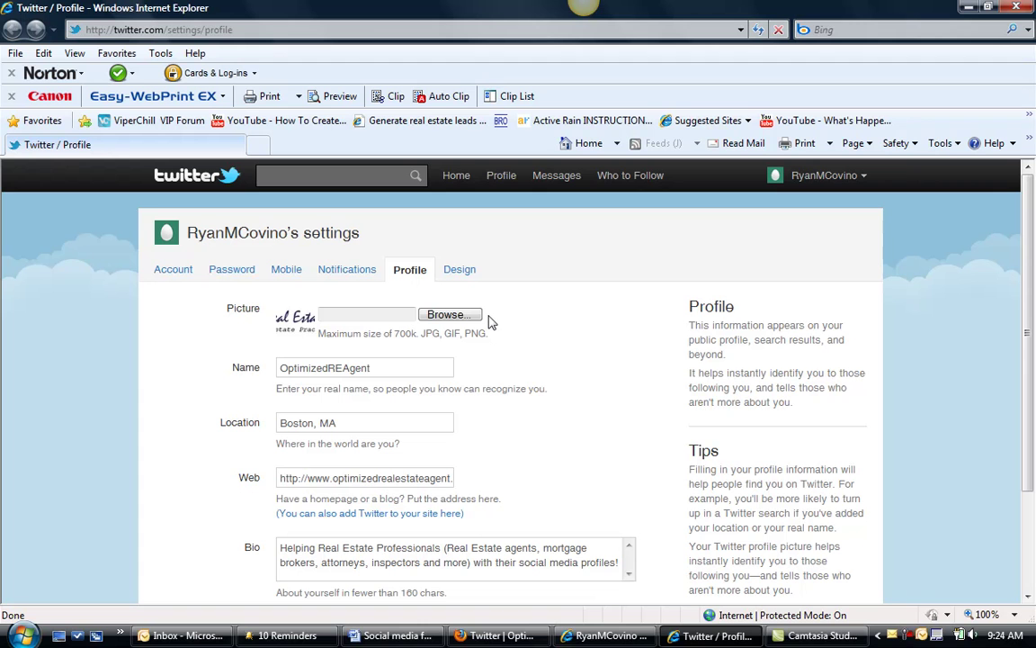
pyautogui.click(464, 279)
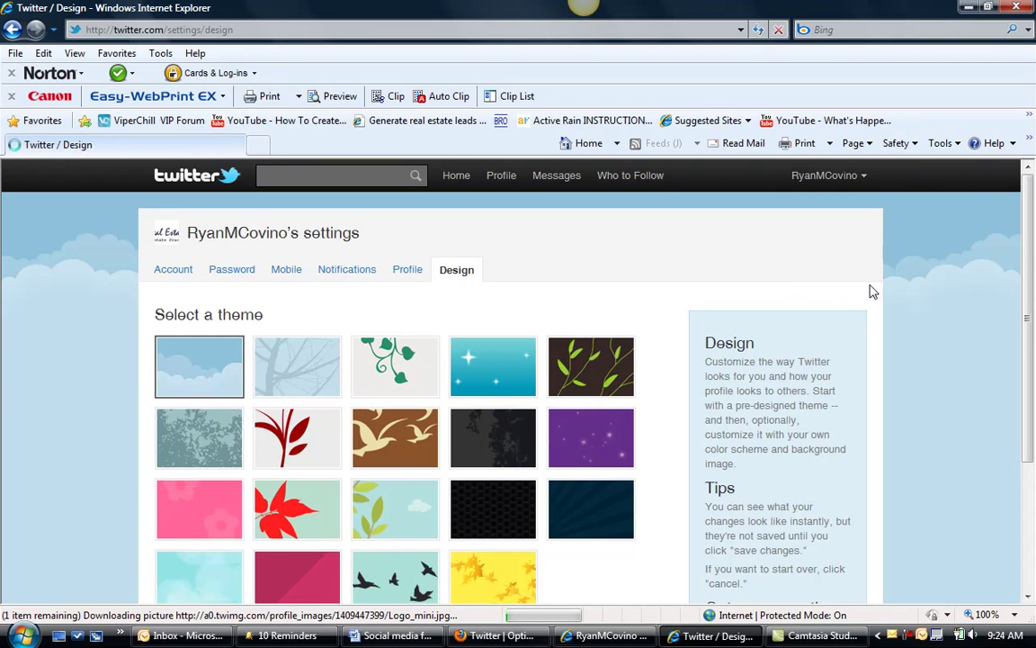
# Apply the pale cyan bubble theme and save the design changes.
pyautogui.moveTo(1030, 263); pyautogui.dragTo(1035, 319)
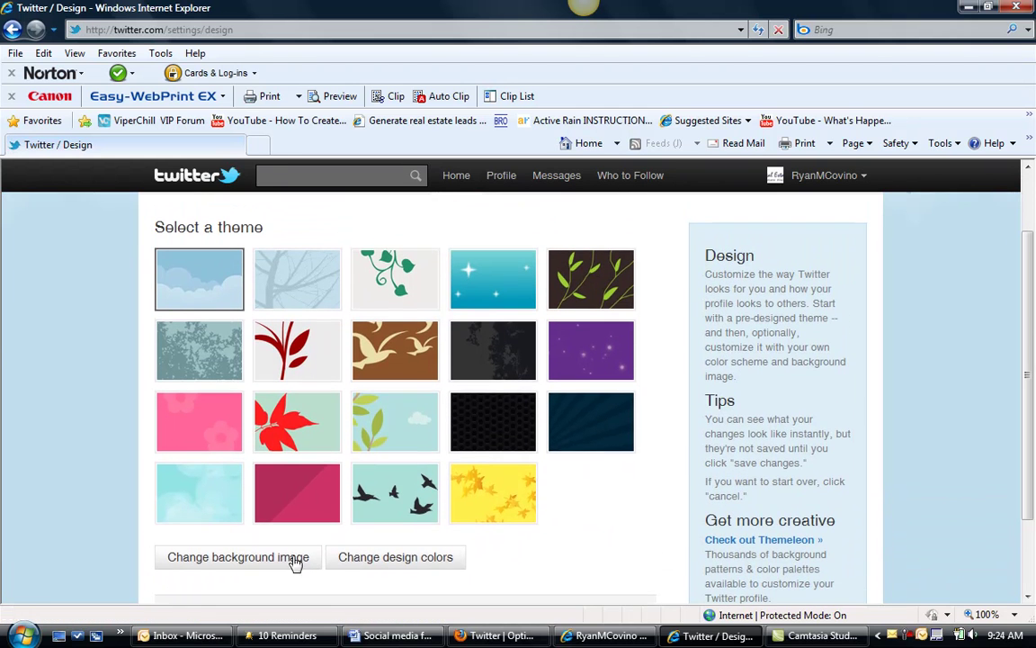
pyautogui.click(214, 487)
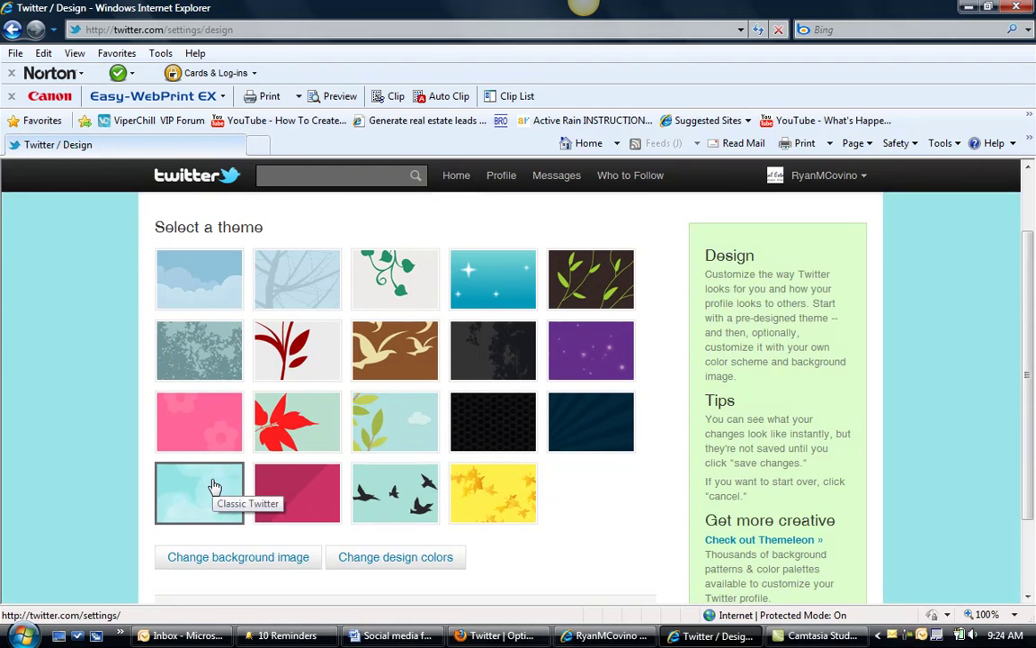
pyautogui.click(259, 558)
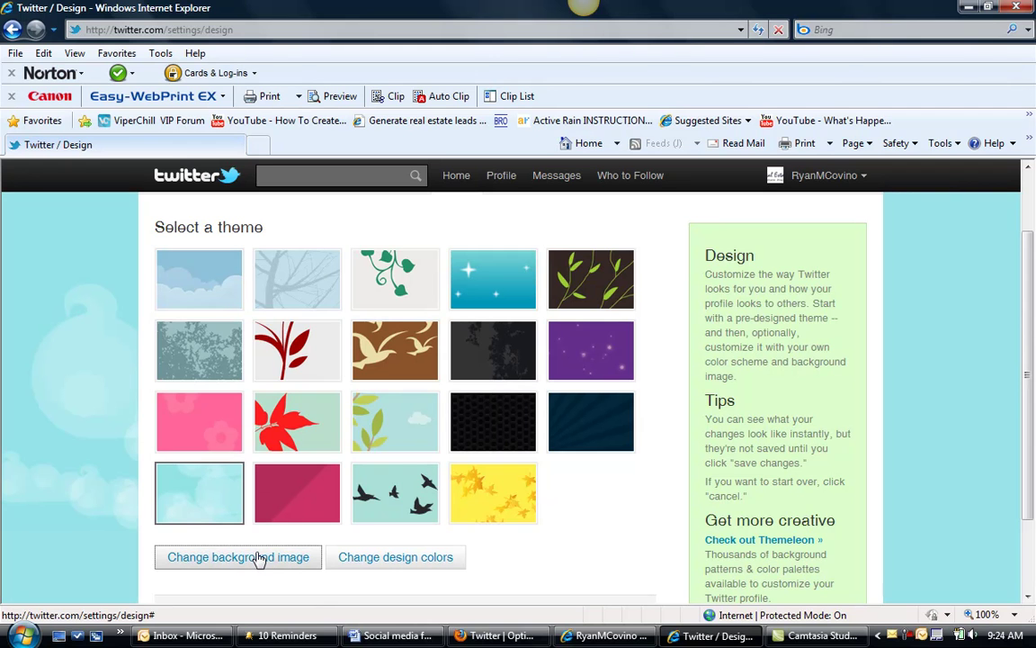
pyautogui.scroll(-3, 1026, 330)
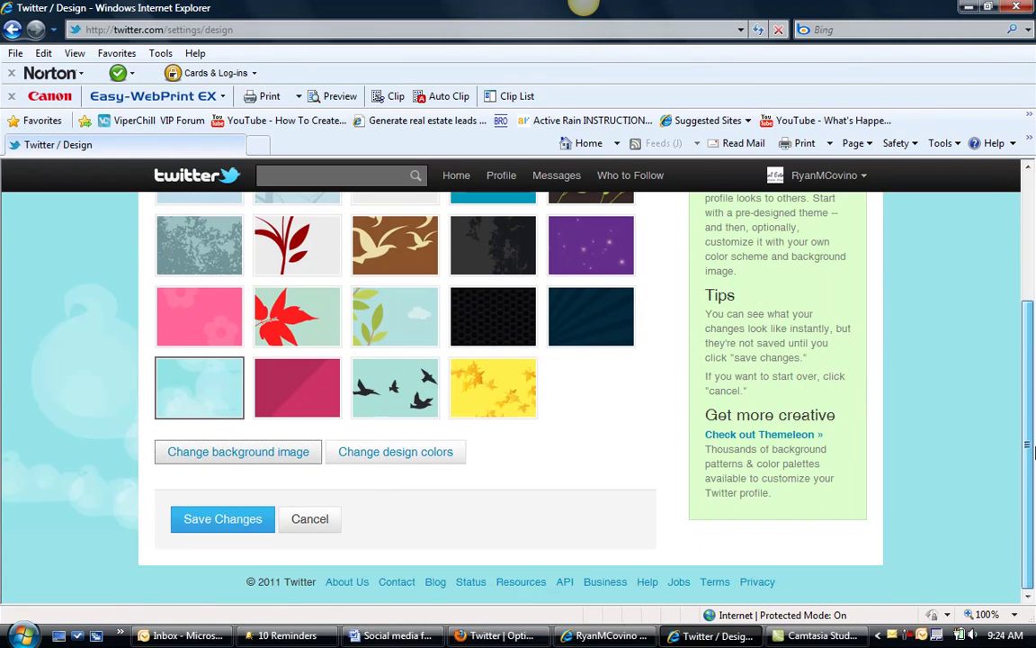
pyautogui.click(229, 520)
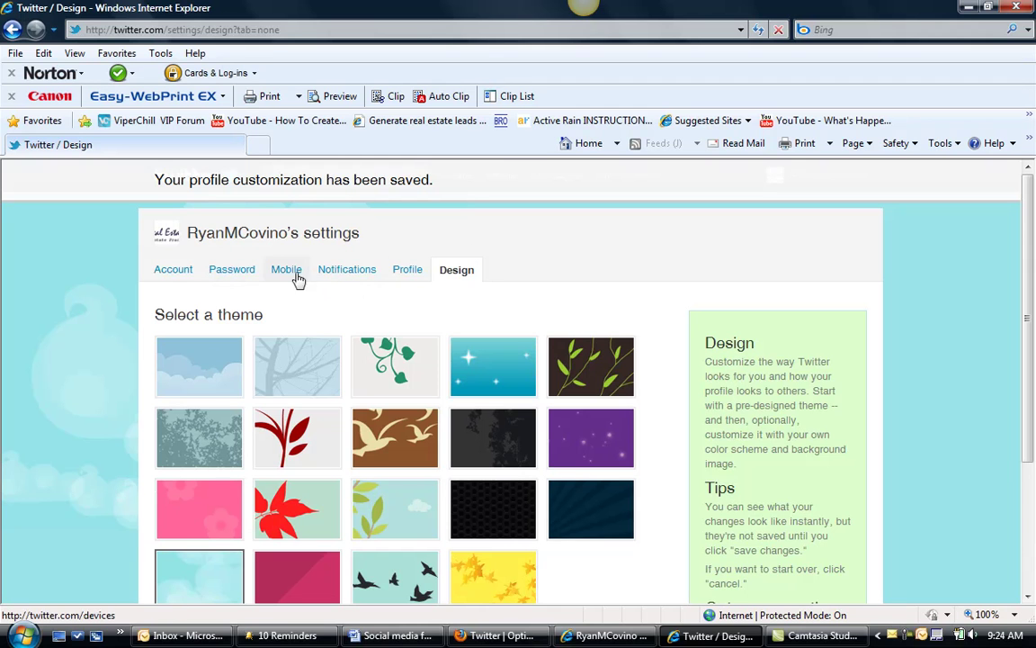
# Return to the Twitter home page and bring its browser window to the front.
pyautogui.click(409, 272)
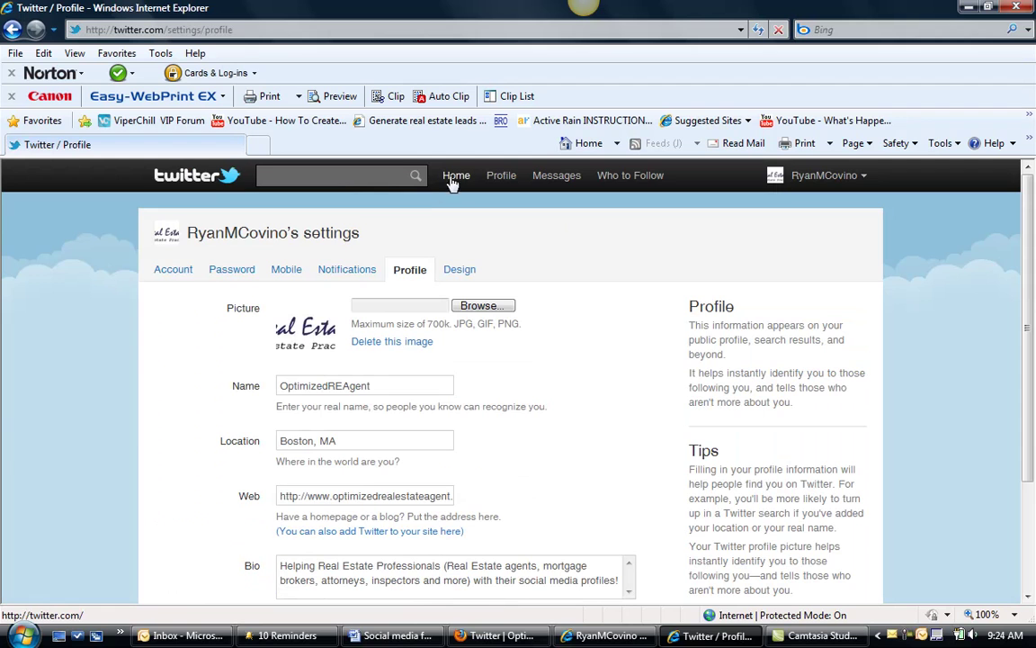
pyautogui.click(457, 176)
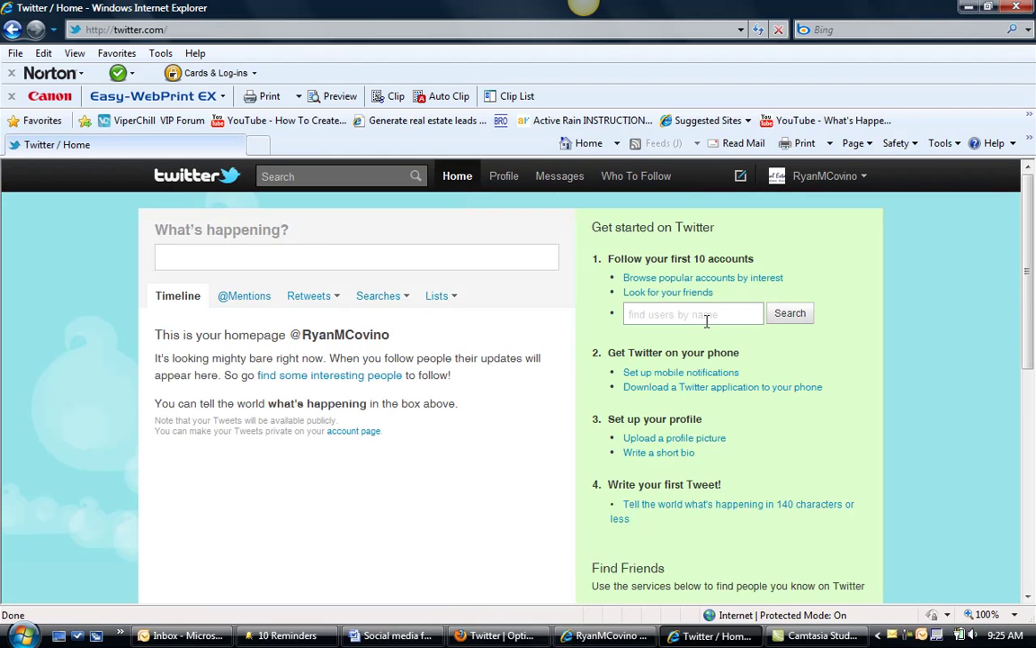
pyautogui.click(696, 317)
pyautogui.click(537, 636)
pyautogui.click(322, 379)
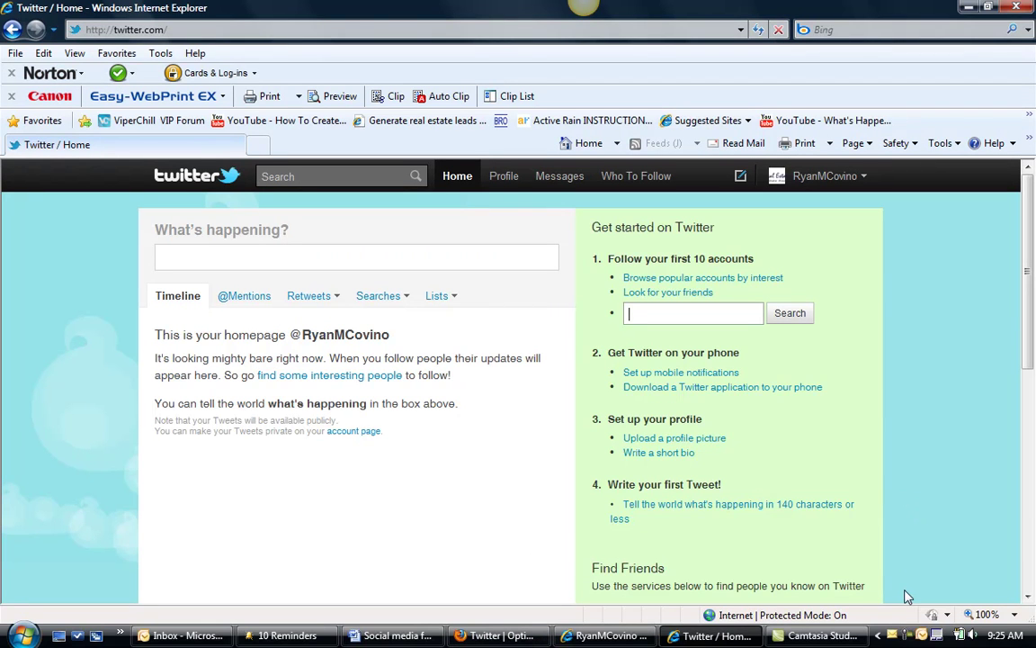
pyautogui.click(917, 634)
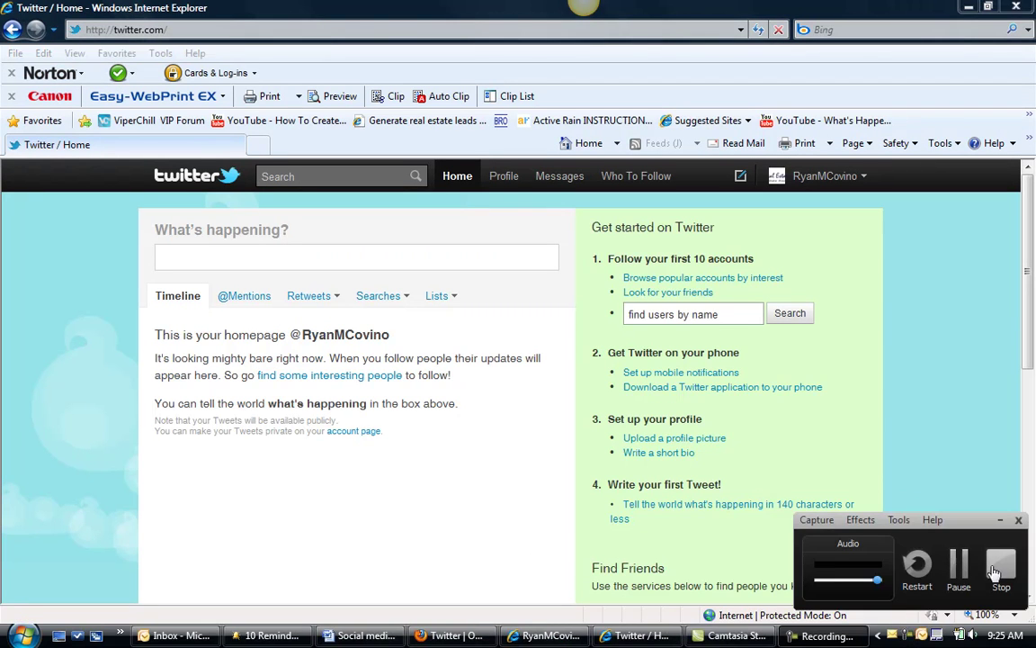